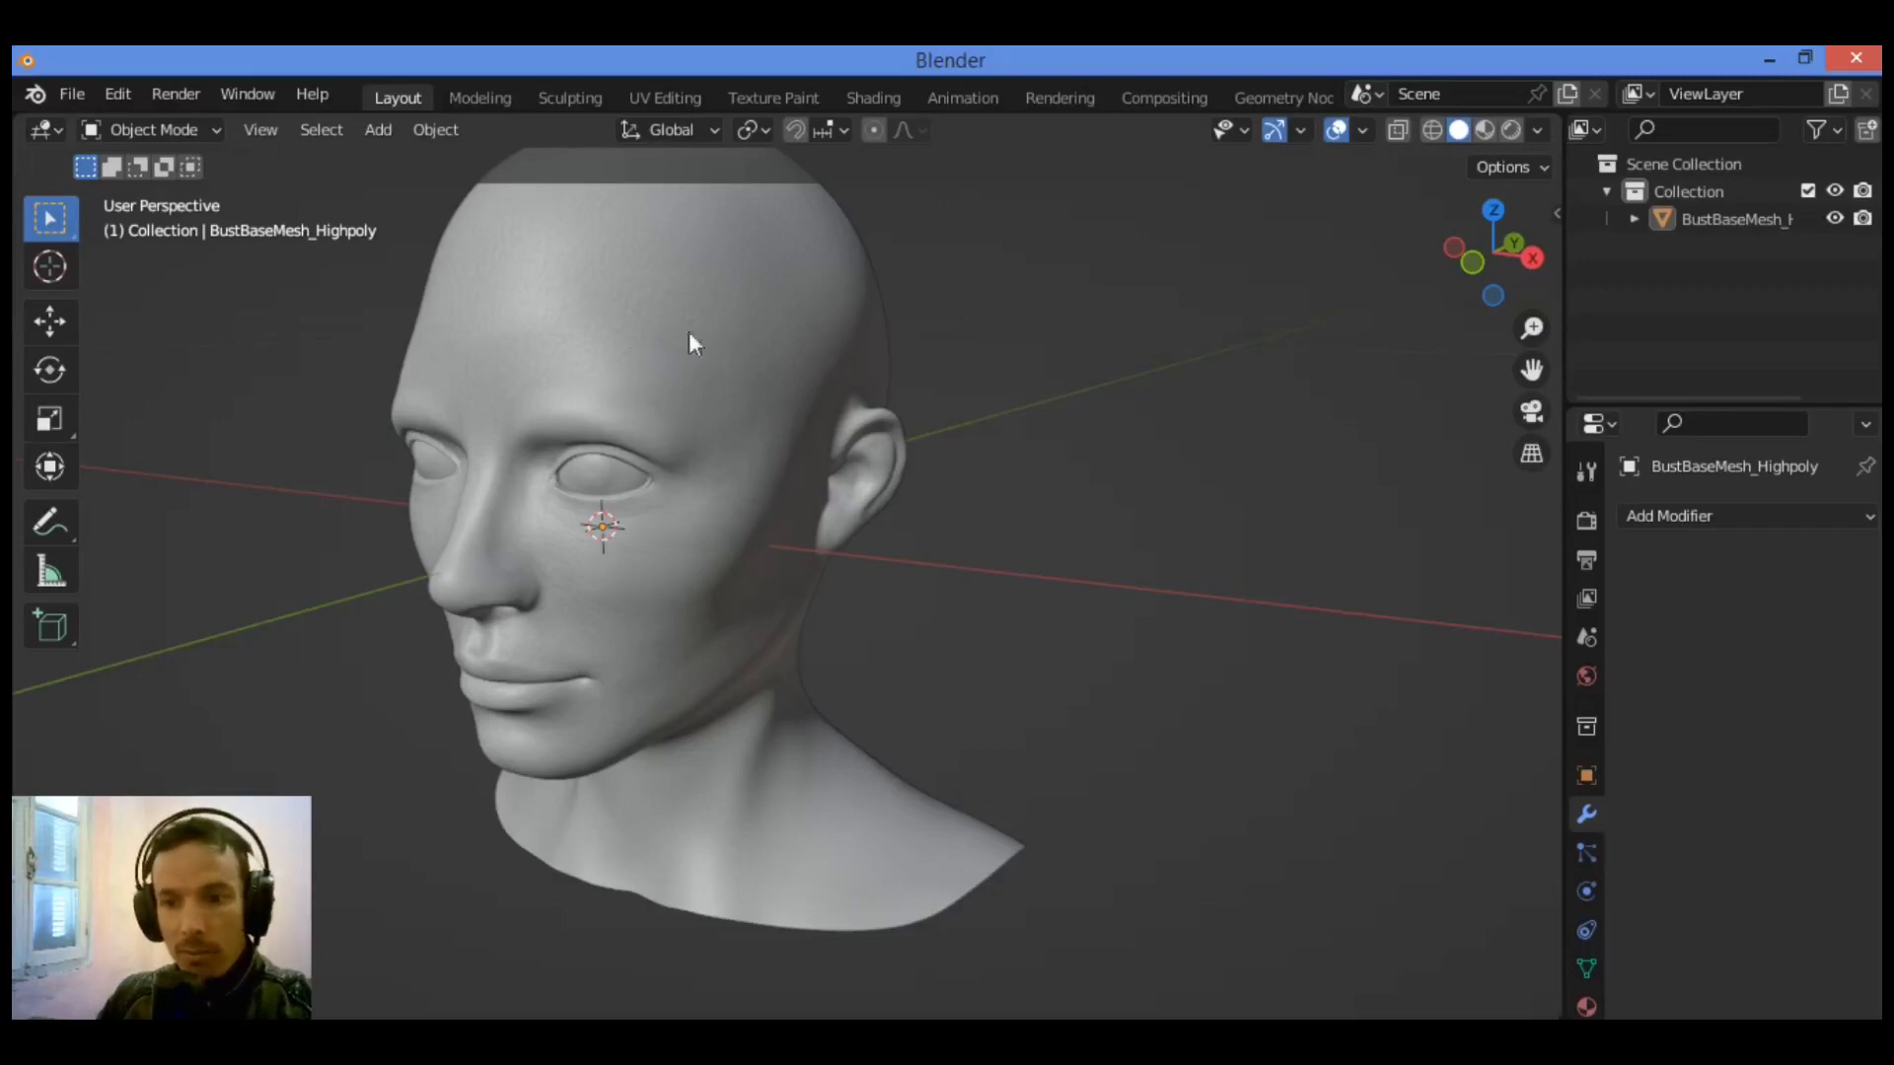
- Select the BustBaseMesh_Highpoly head bust in the viewport
{"action": "left_click", "coordinate": [733, 373]}
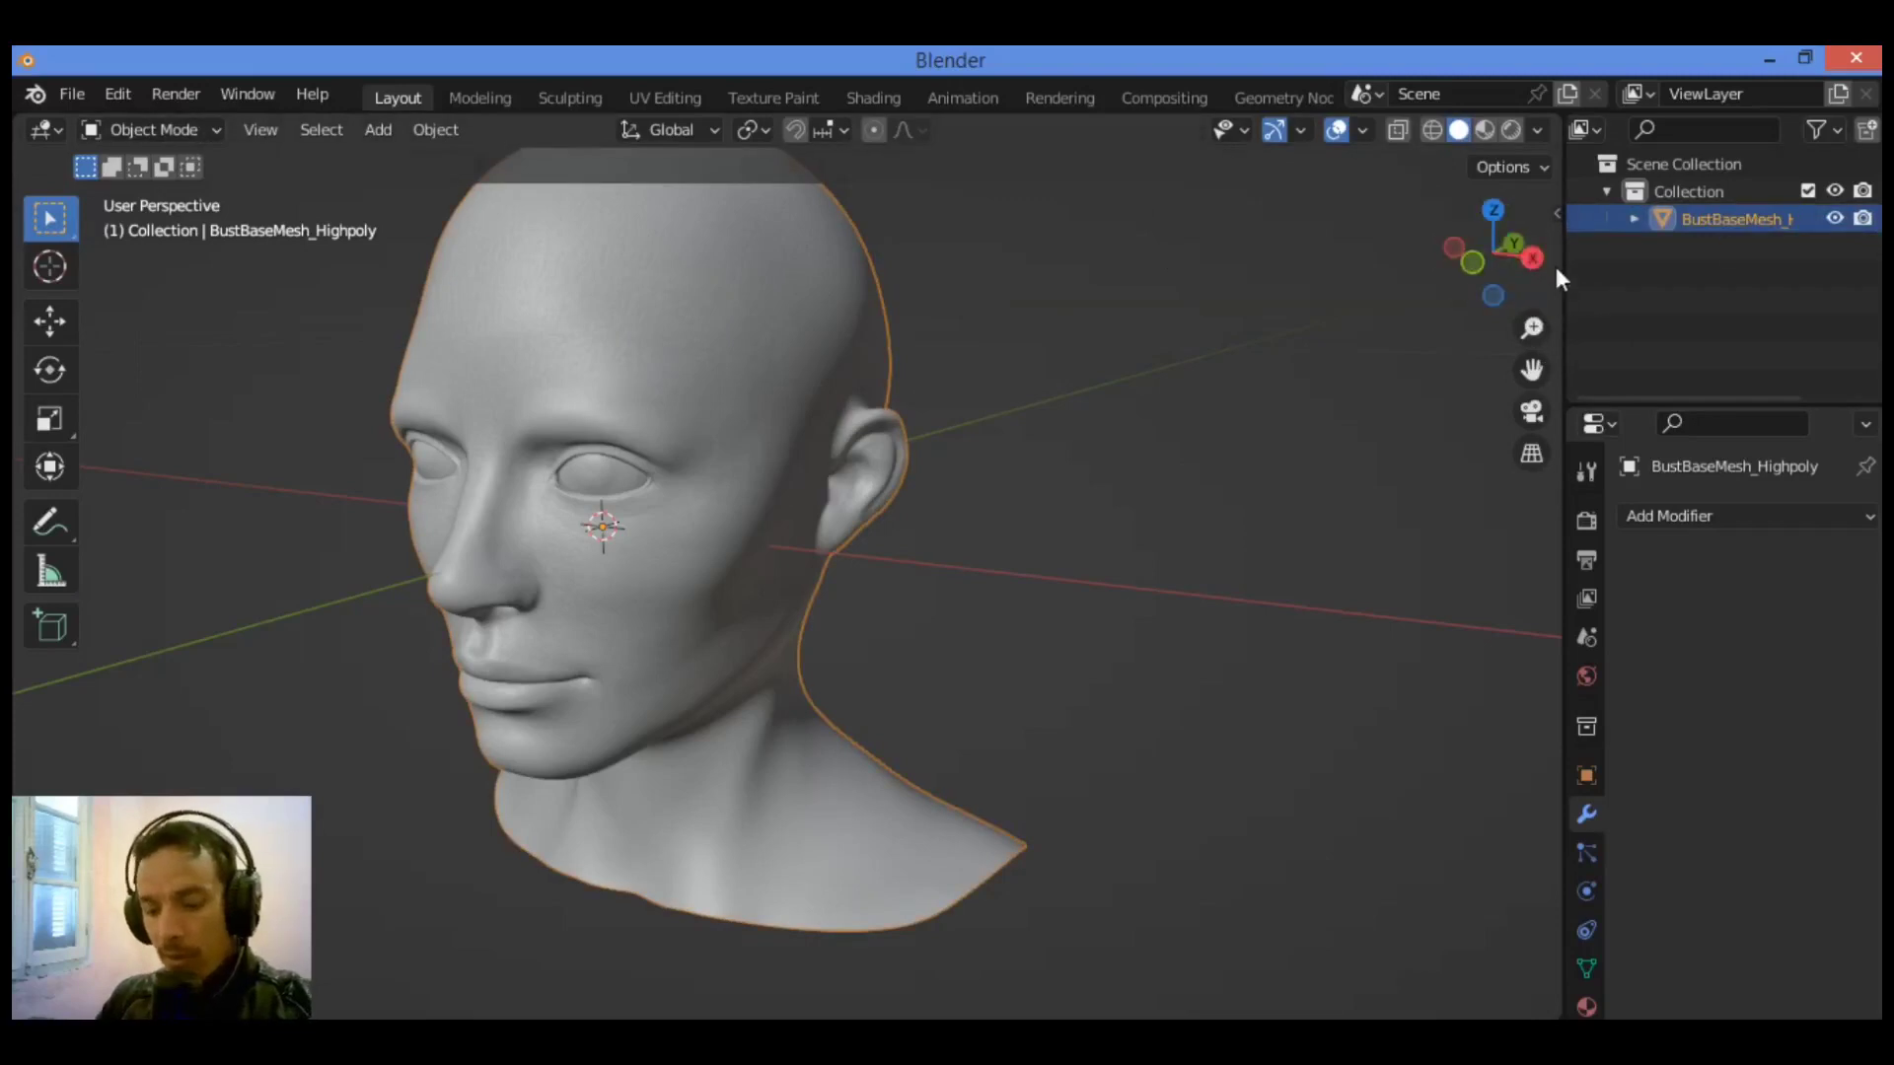
- Show the Quad Remesher sidebar briefly, then hide it so only the head bust shows
{"action": "left_click", "coordinate": [1556, 213]}
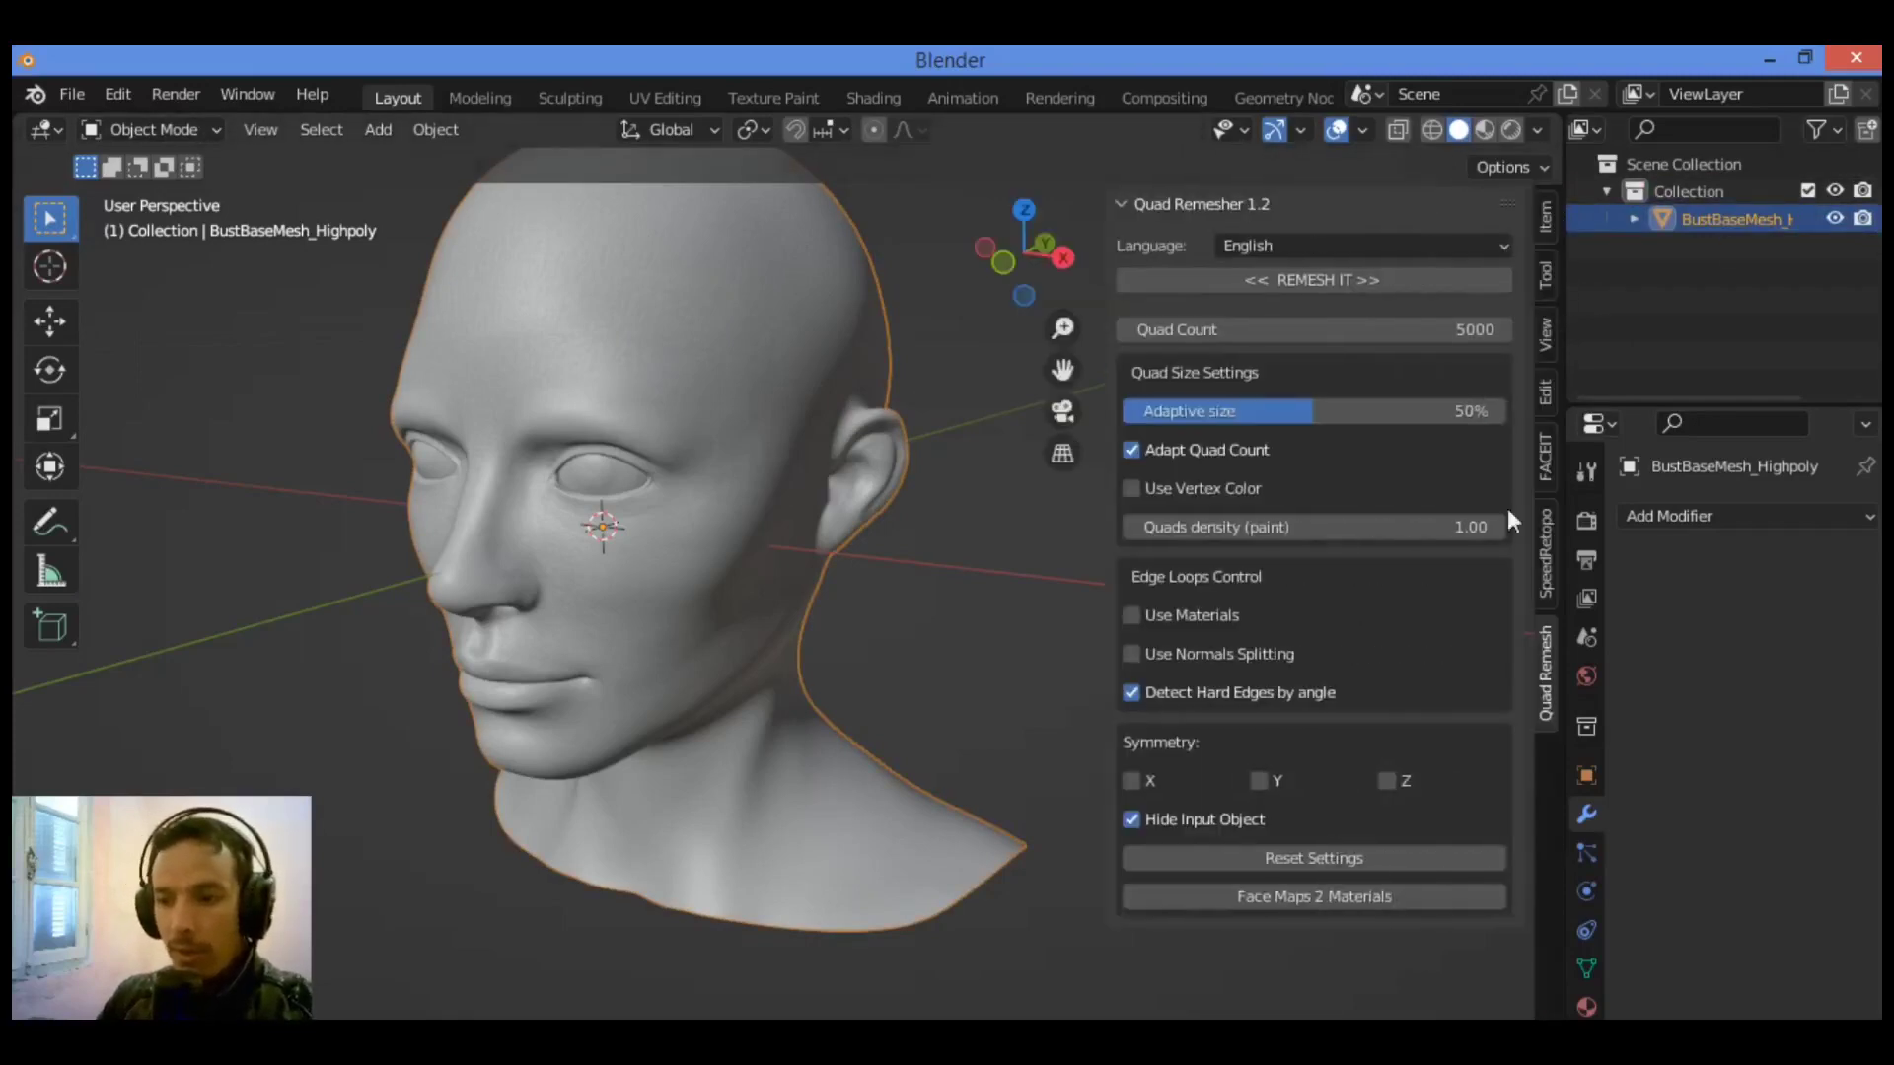
{"action": "key", "text": "n"}
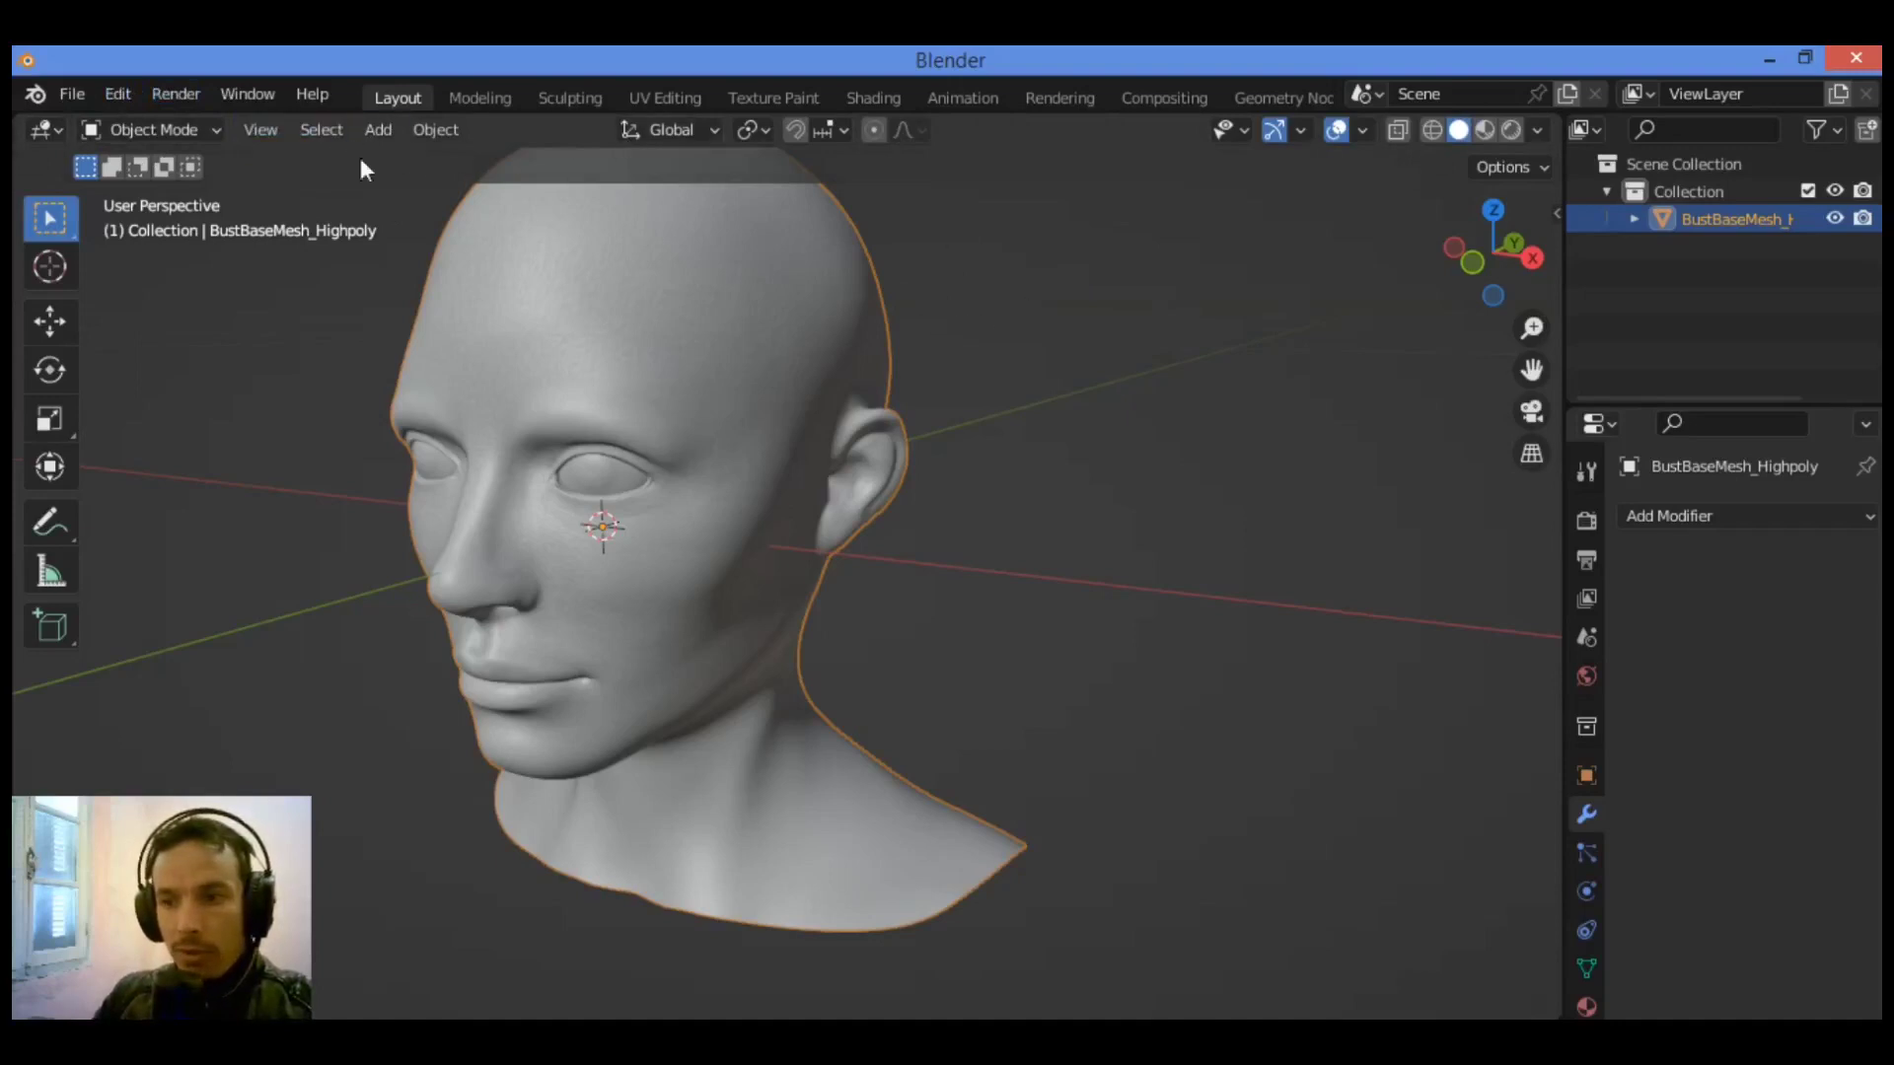
- Verify in Preferences, searching 'qu', that Quad Remesher is enabled, then redisplay its sidebar panel
{"action": "left_click", "coordinate": [108, 94]}
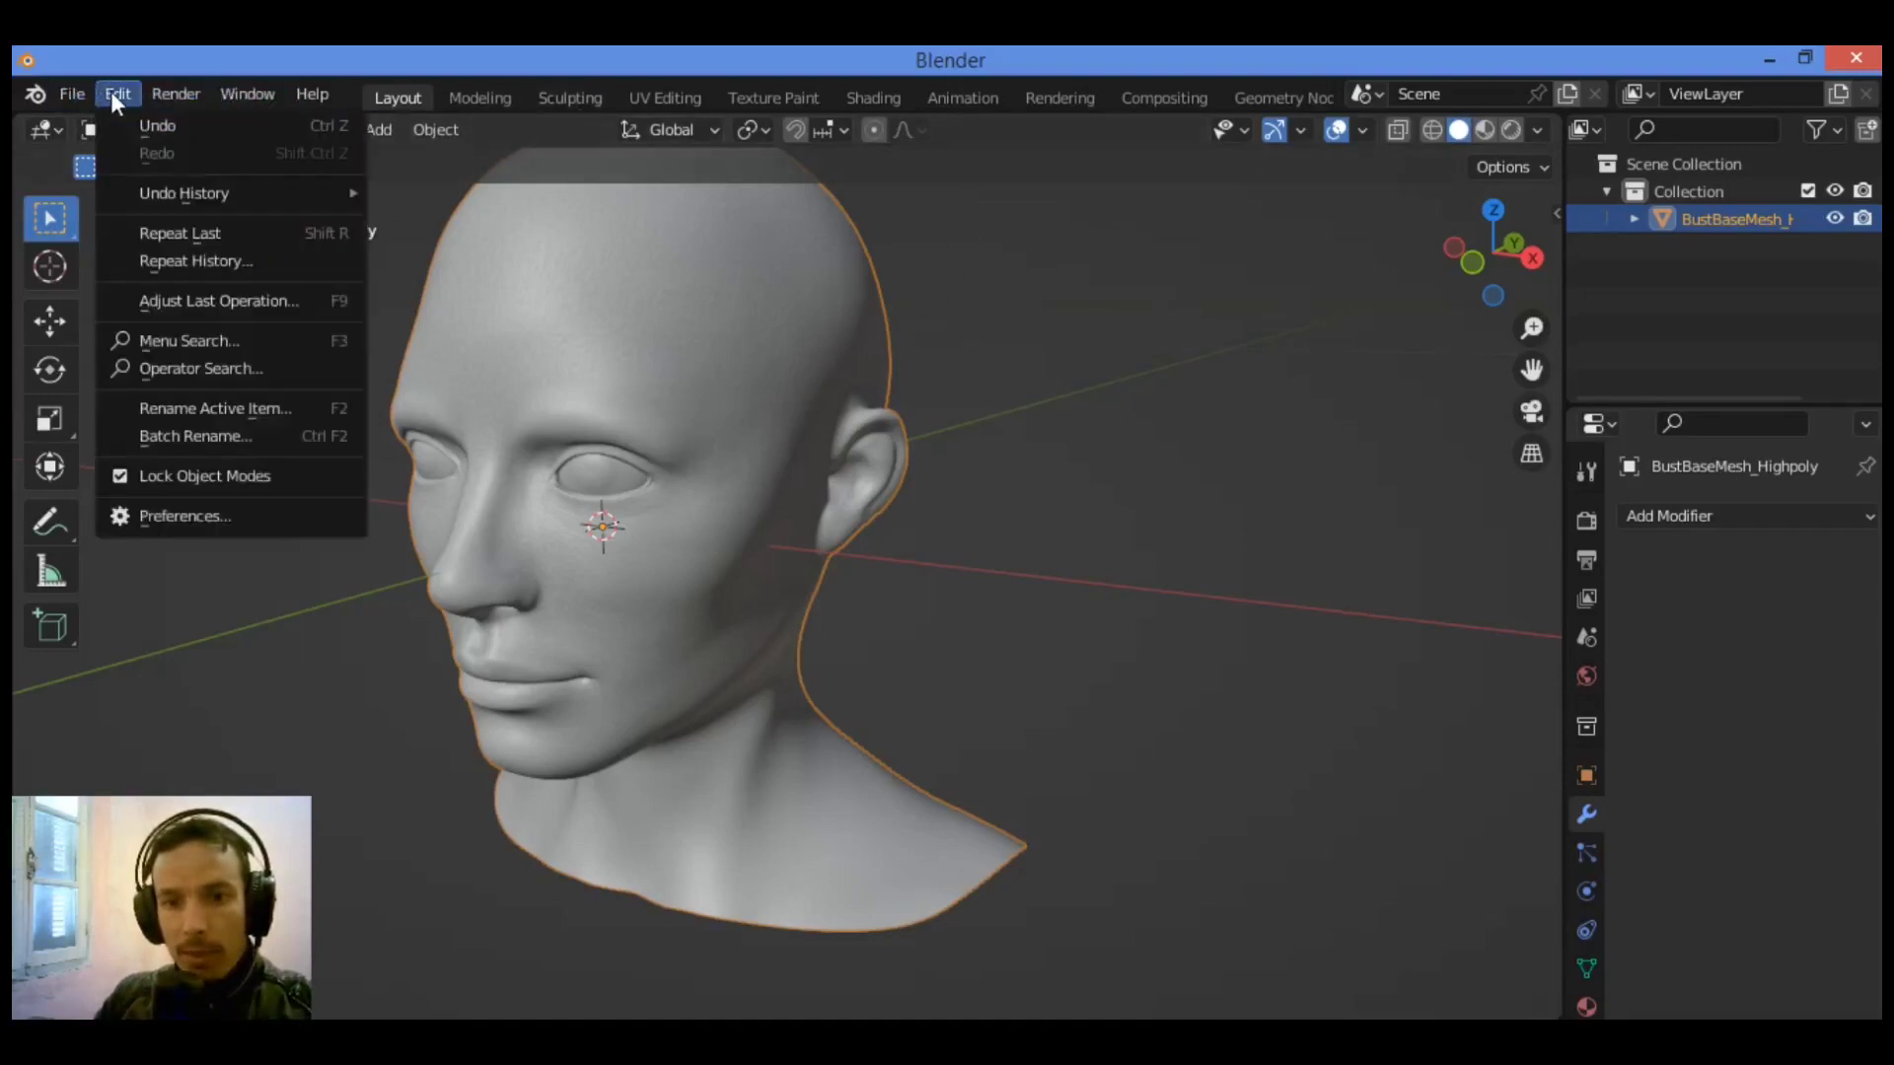
{"action": "left_click", "coordinate": [301, 513]}
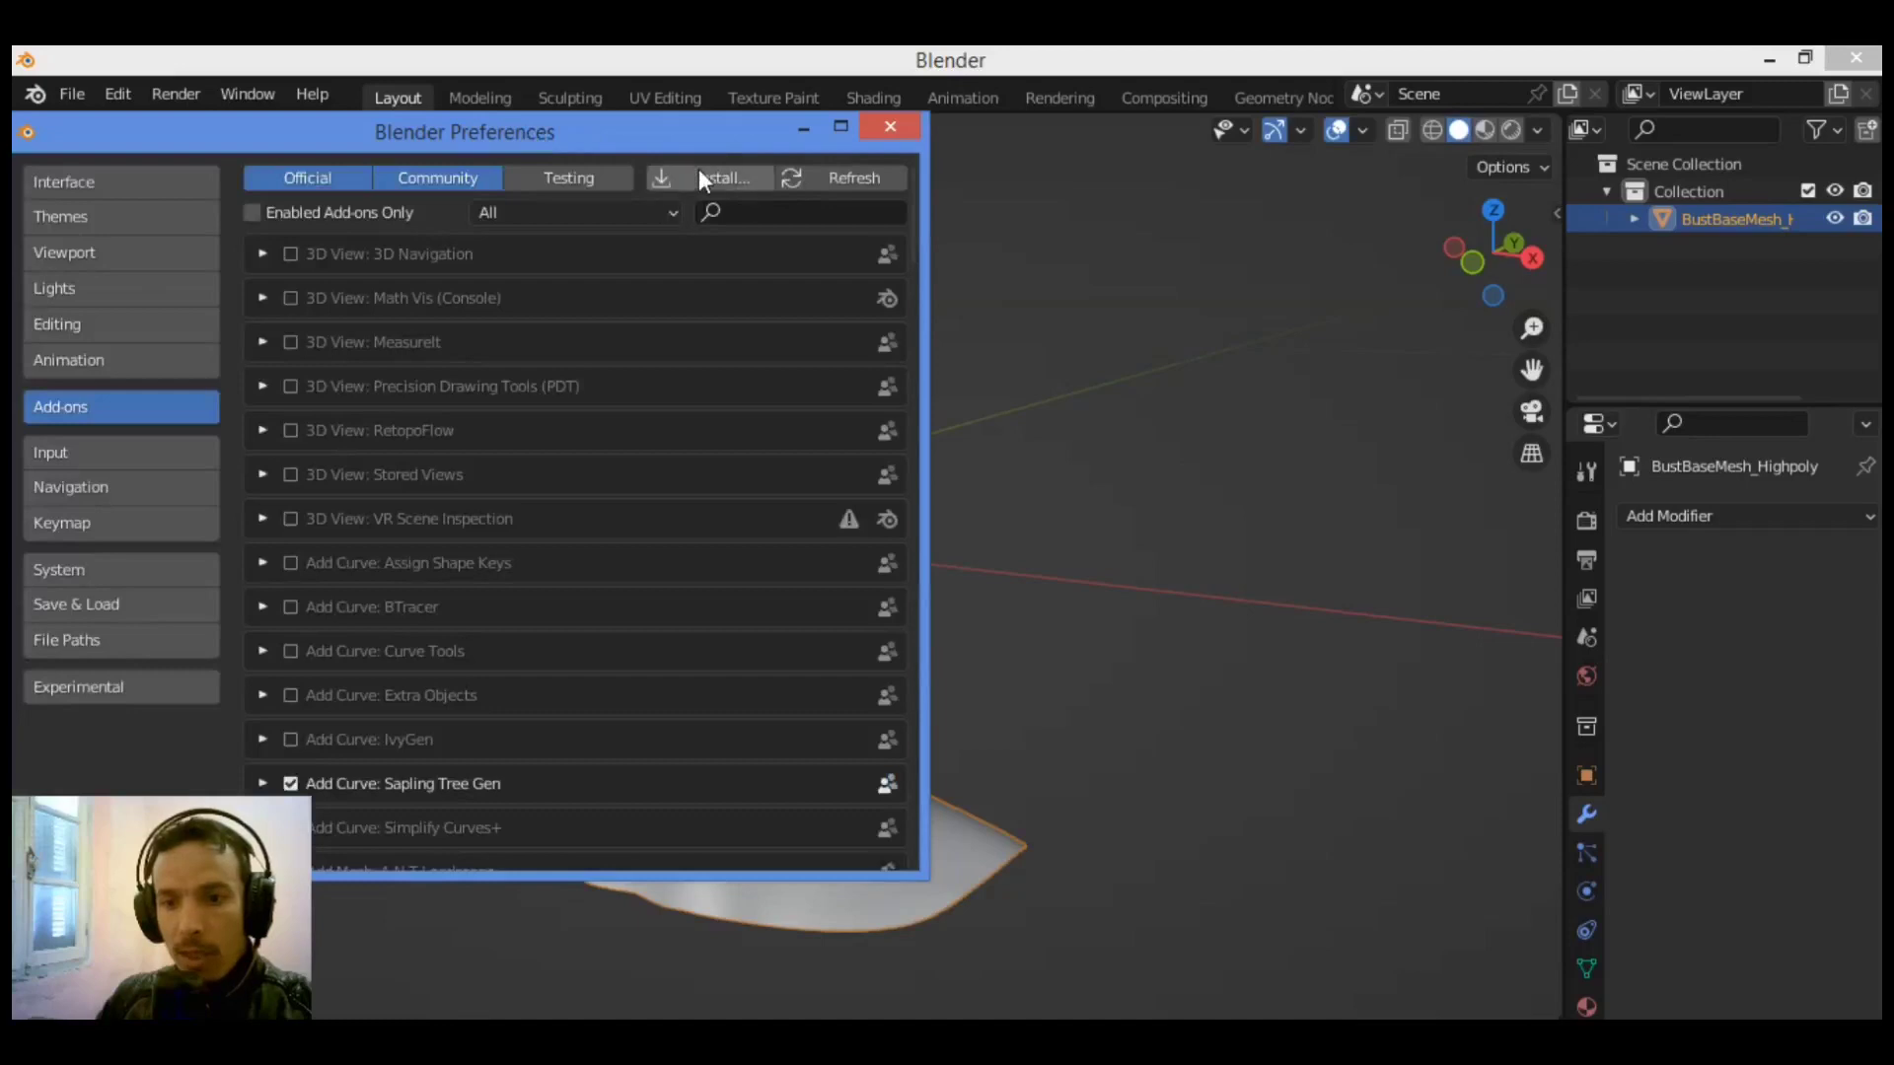
{"action": "left_click_drag", "start_coordinate": [647, 134], "coordinate": [816, 117]}
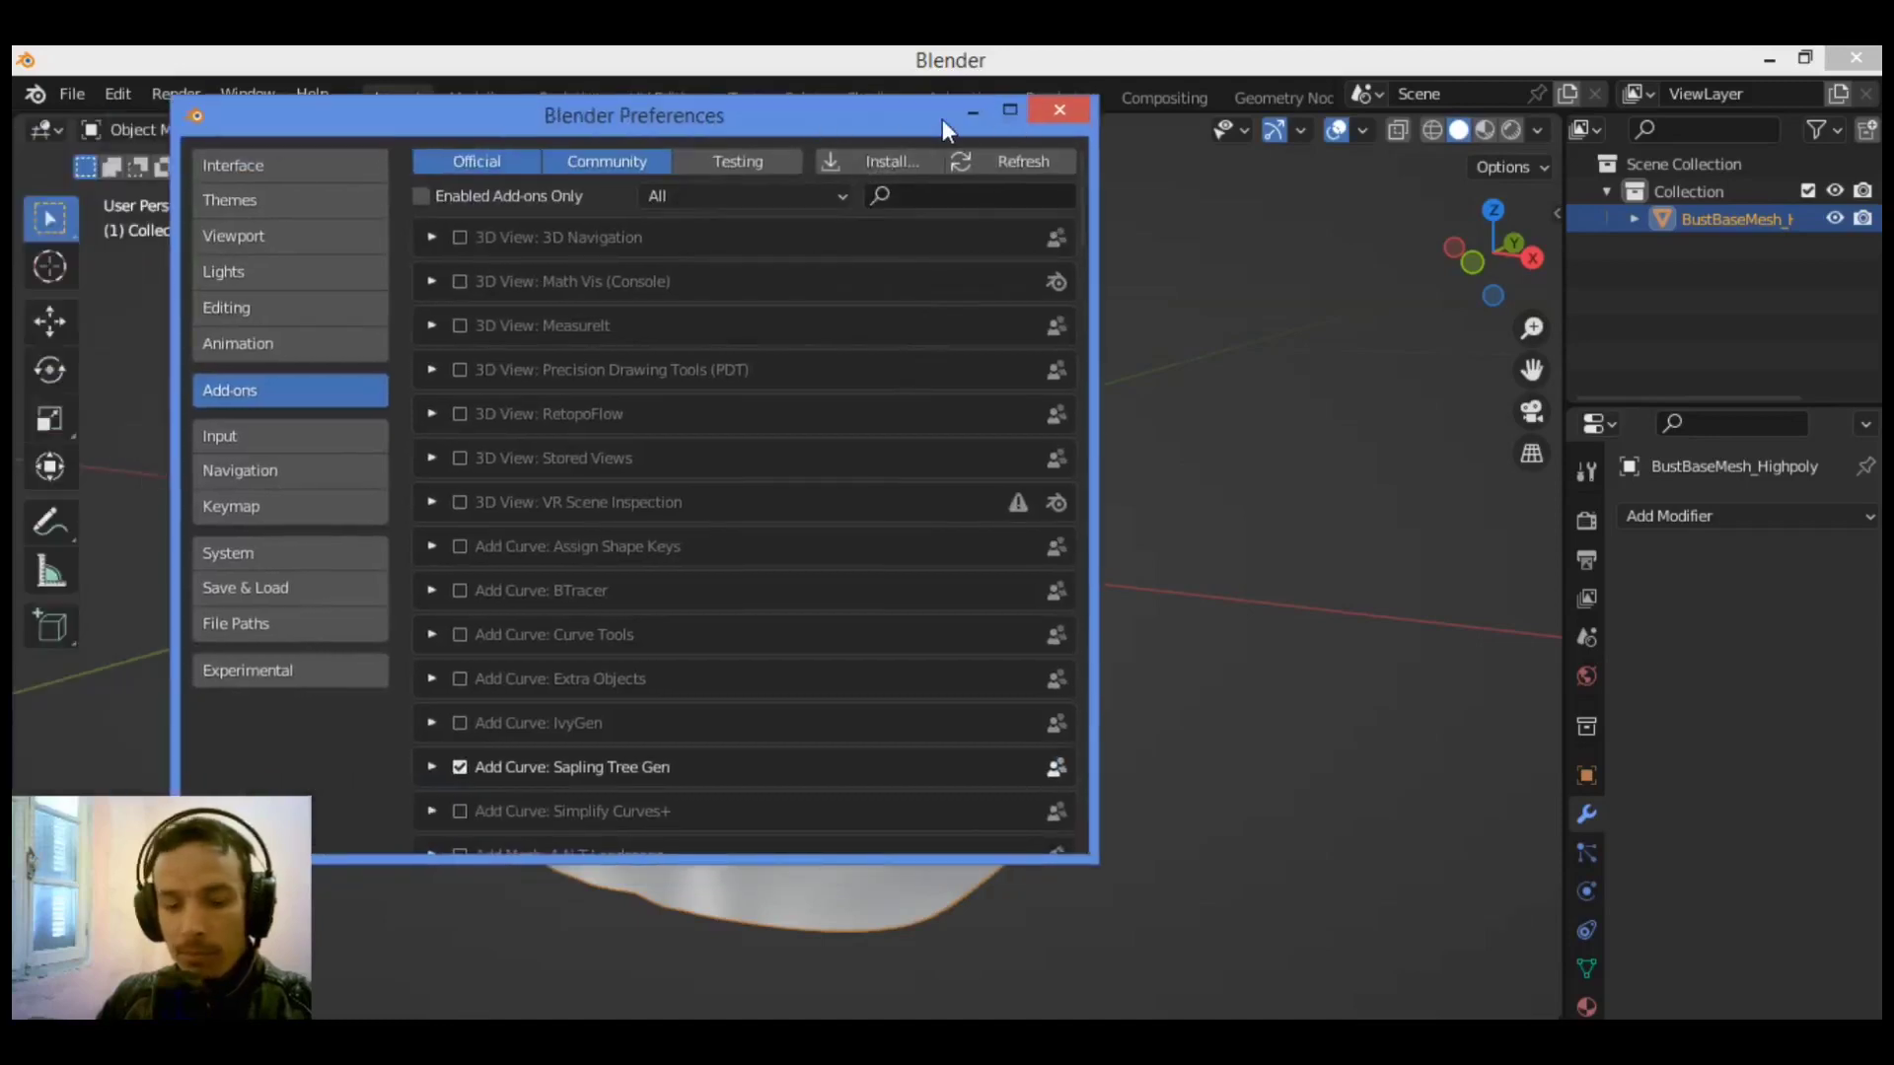
{"action": "left_click", "coordinate": [922, 194]}
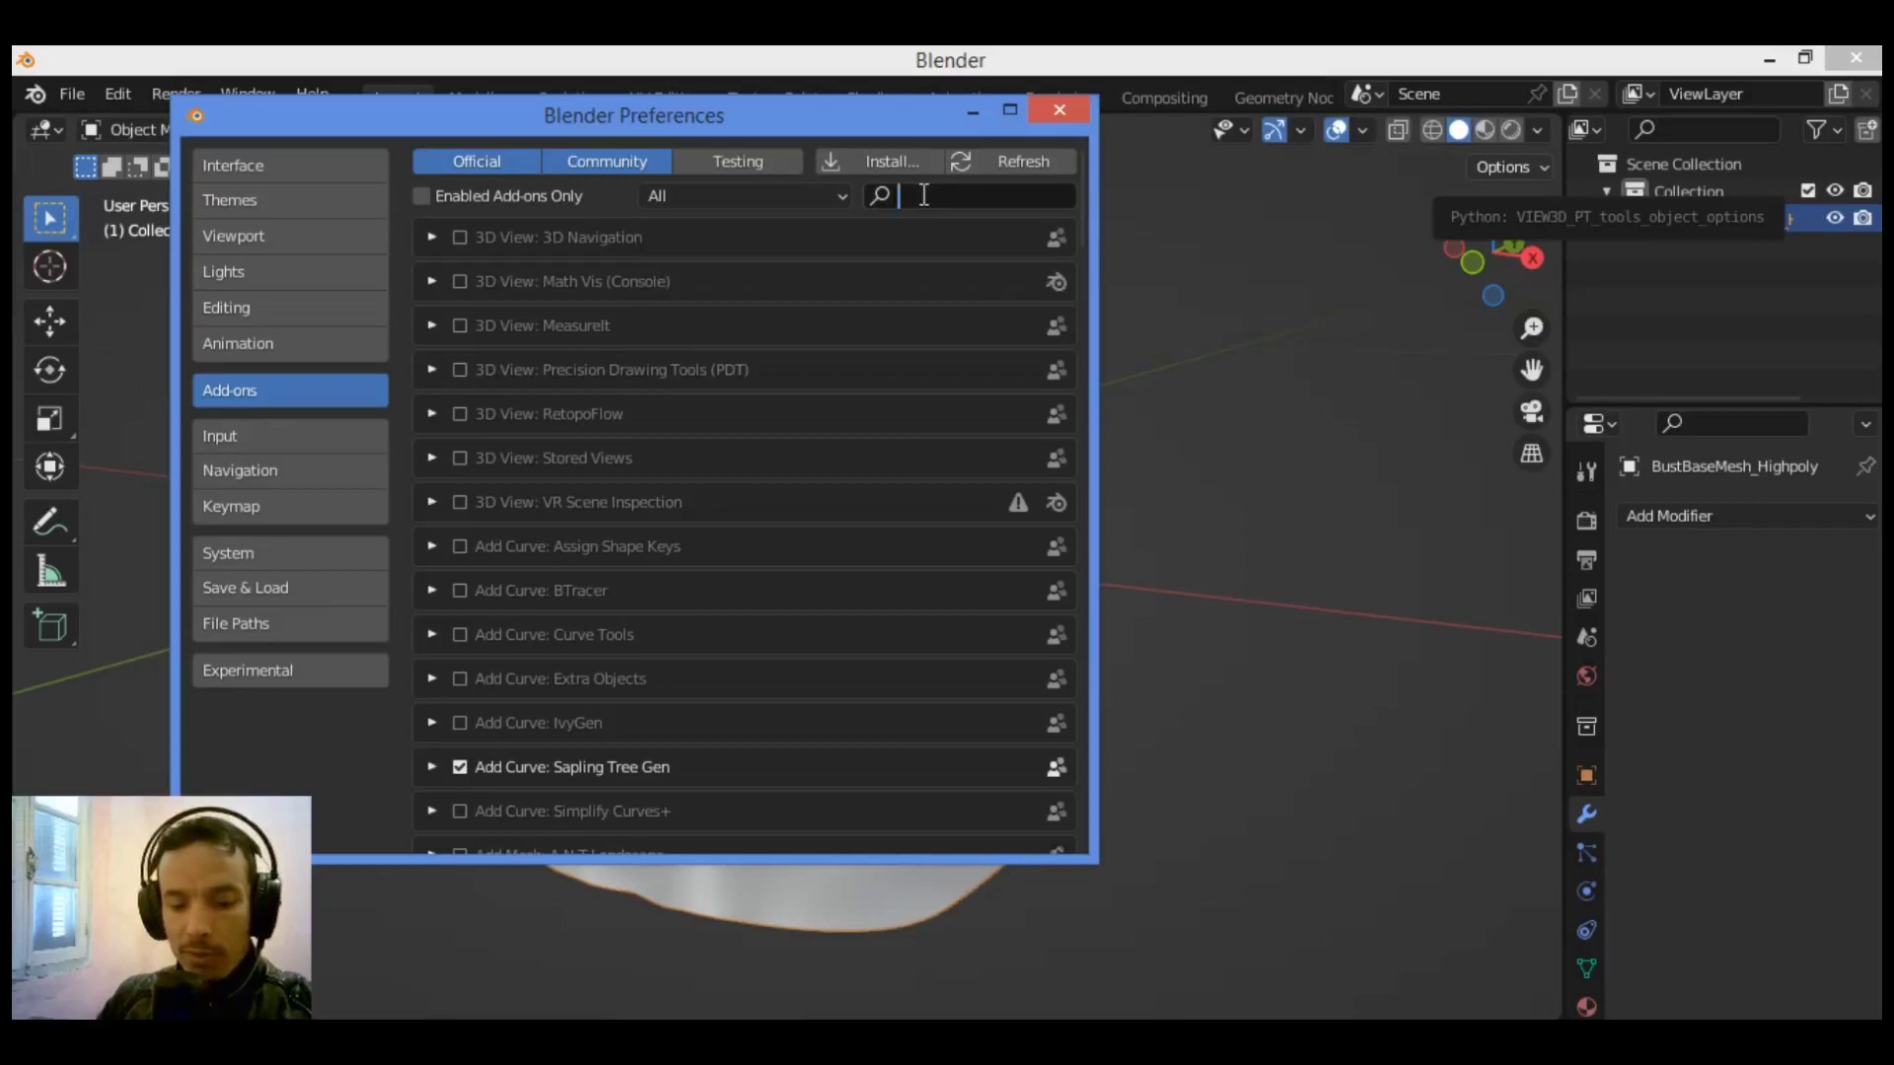
{"action": "type", "text": "qu"}
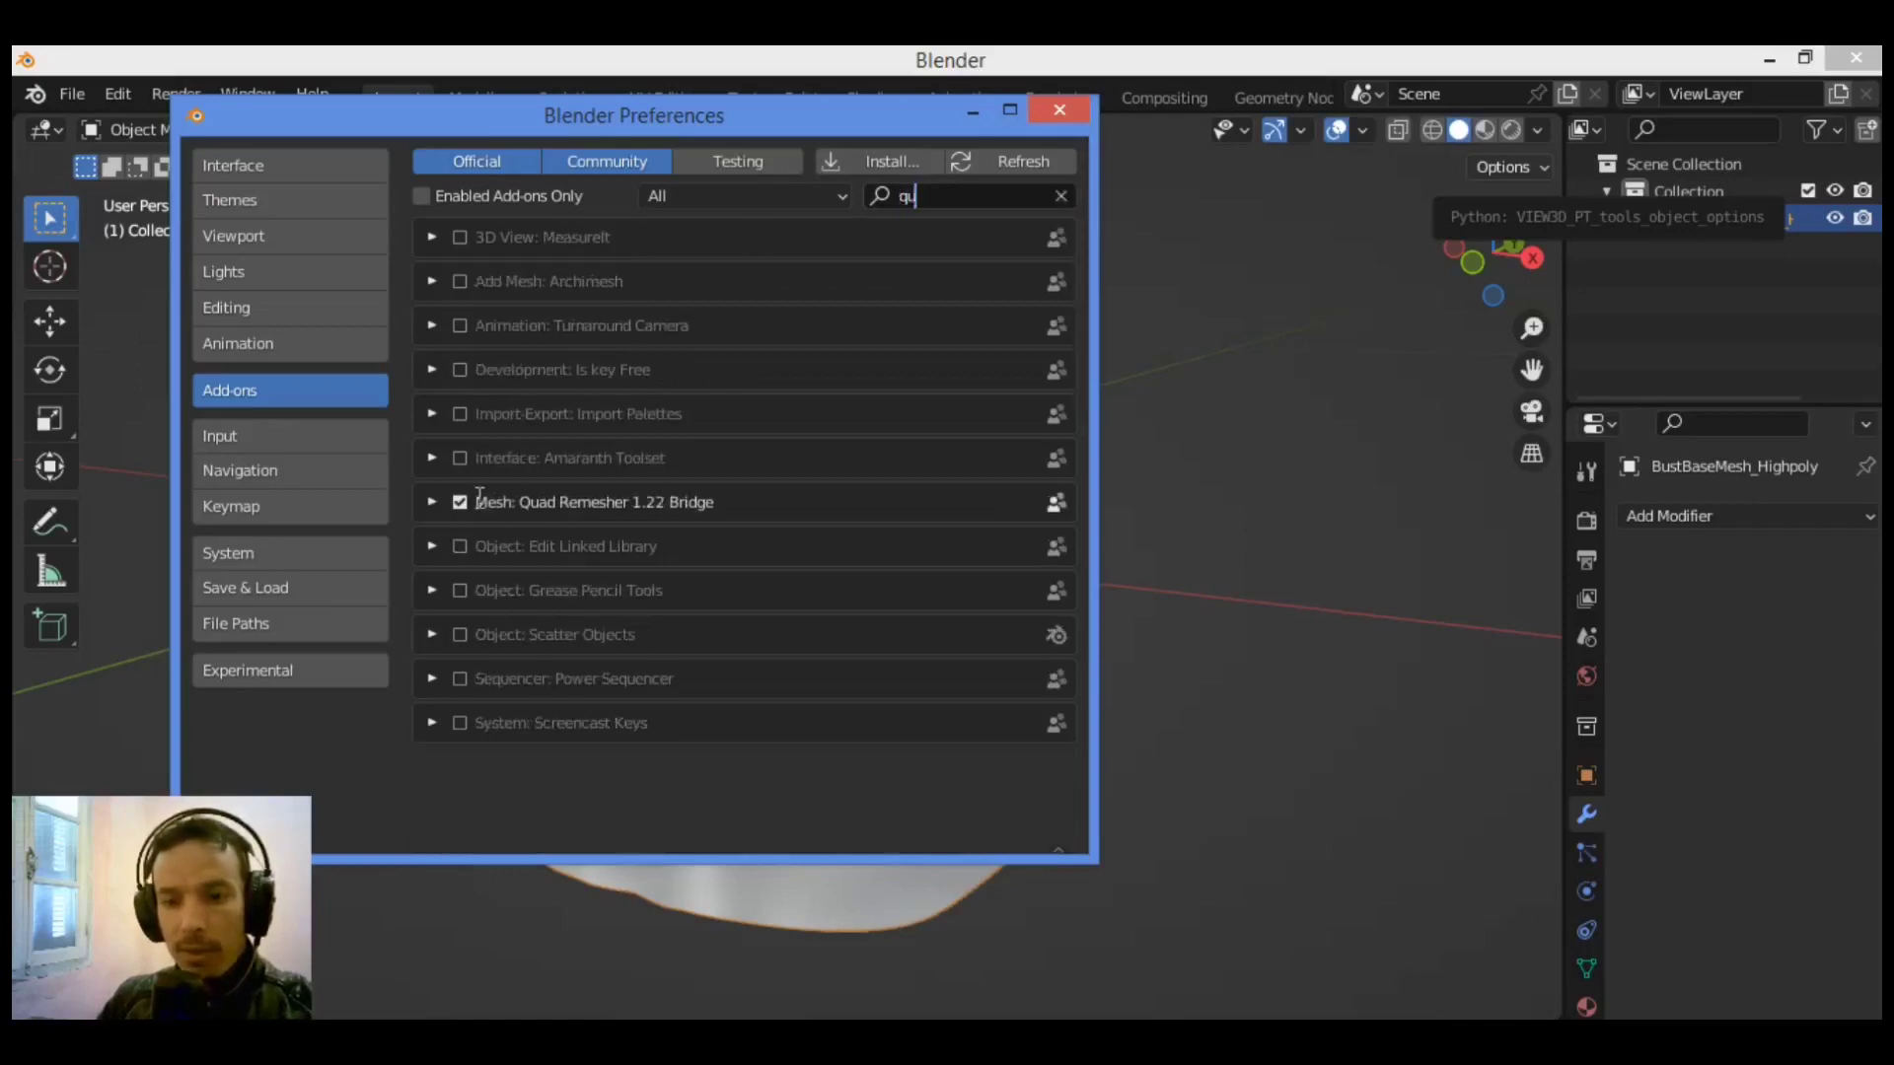
{"action": "left_click", "coordinate": [1058, 106]}
{"action": "key", "text": "n"}
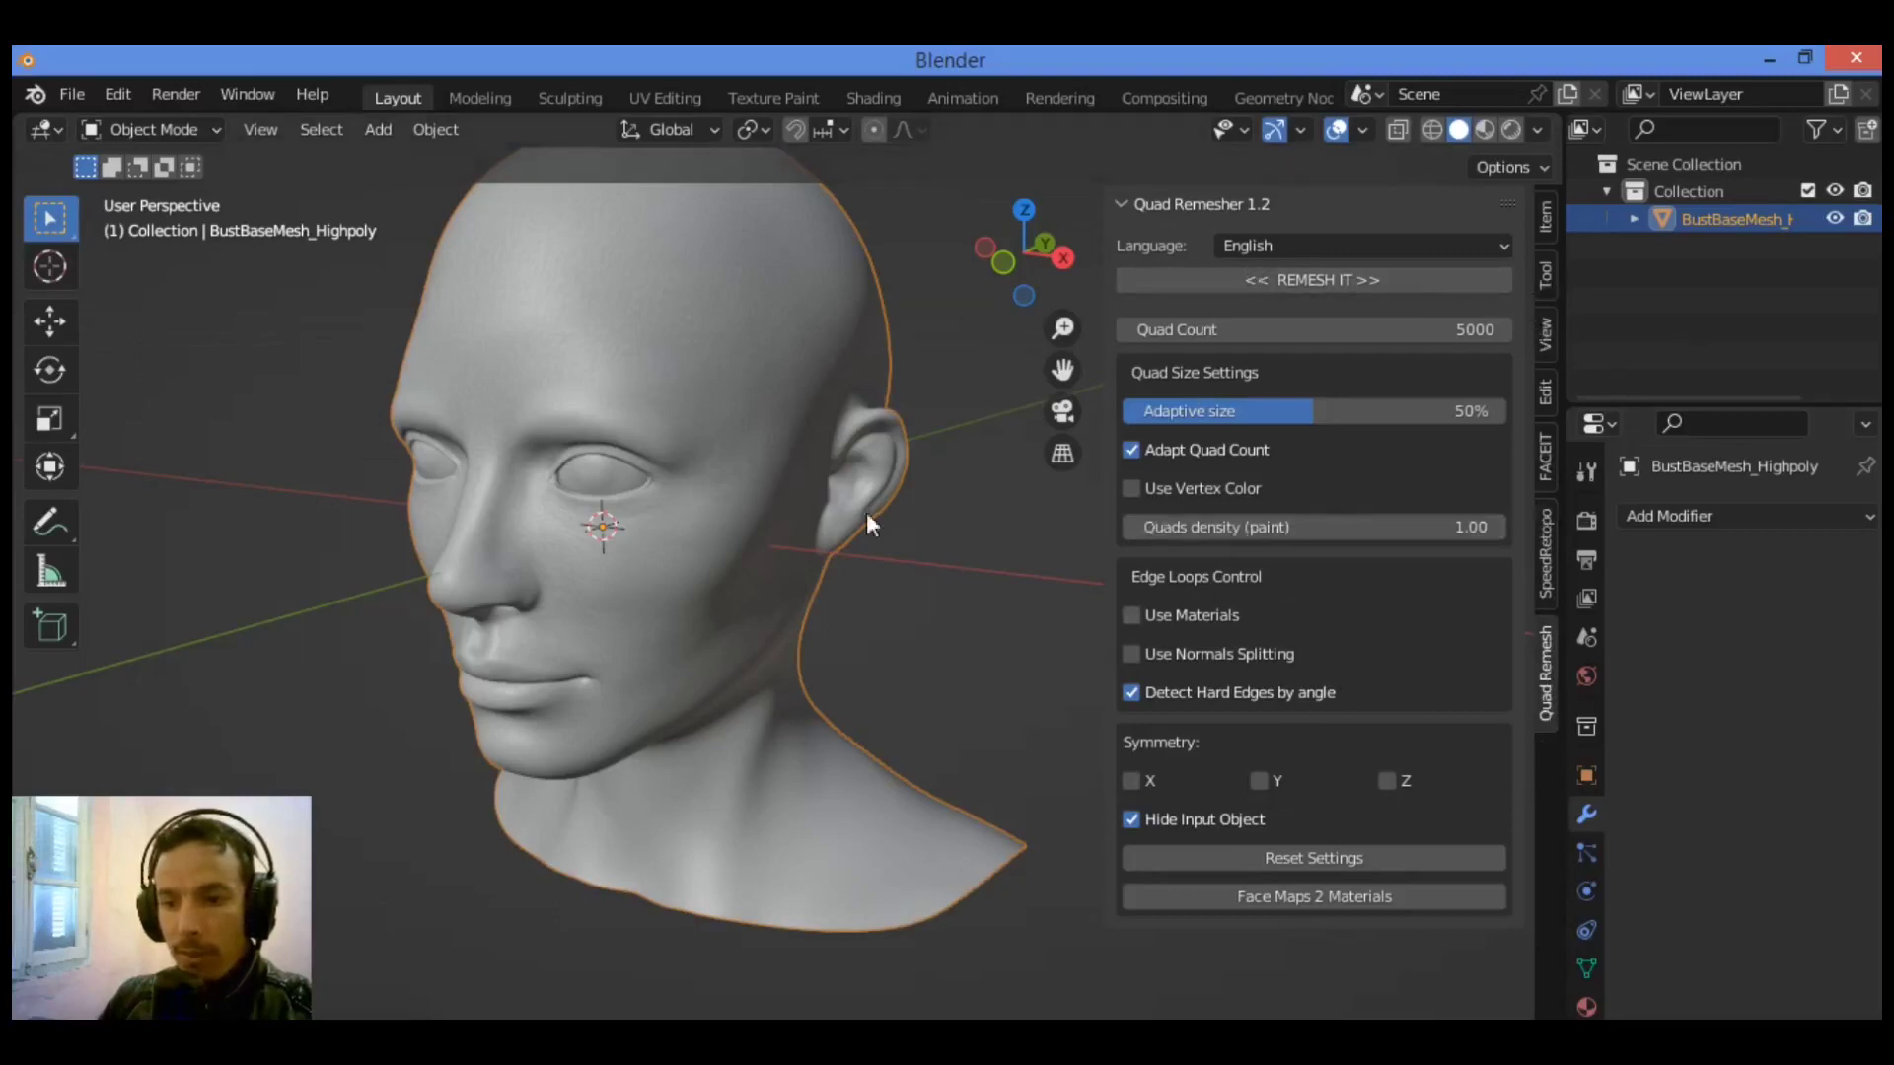
{"action": "left_click", "coordinate": [1367, 246]}
{"action": "left_click", "coordinate": [1357, 248]}
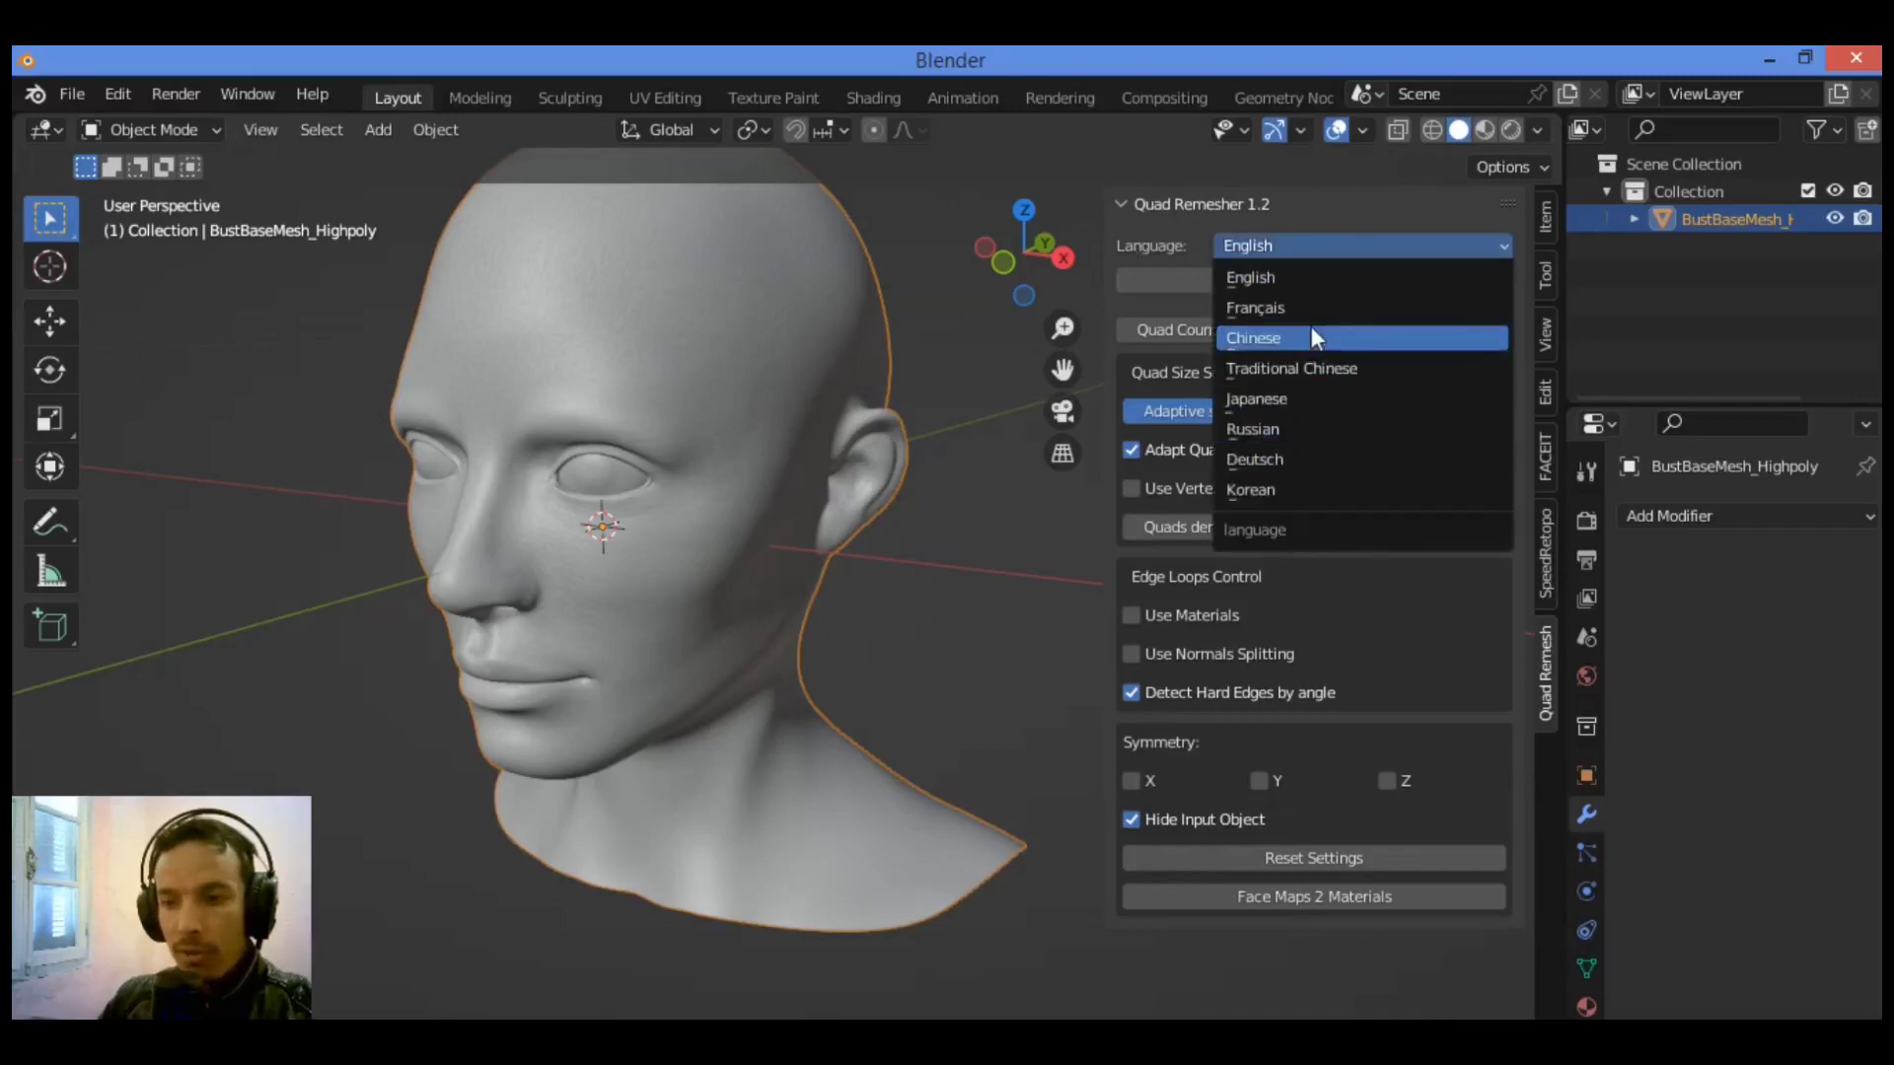
{"action": "left_click", "coordinate": [1343, 239]}
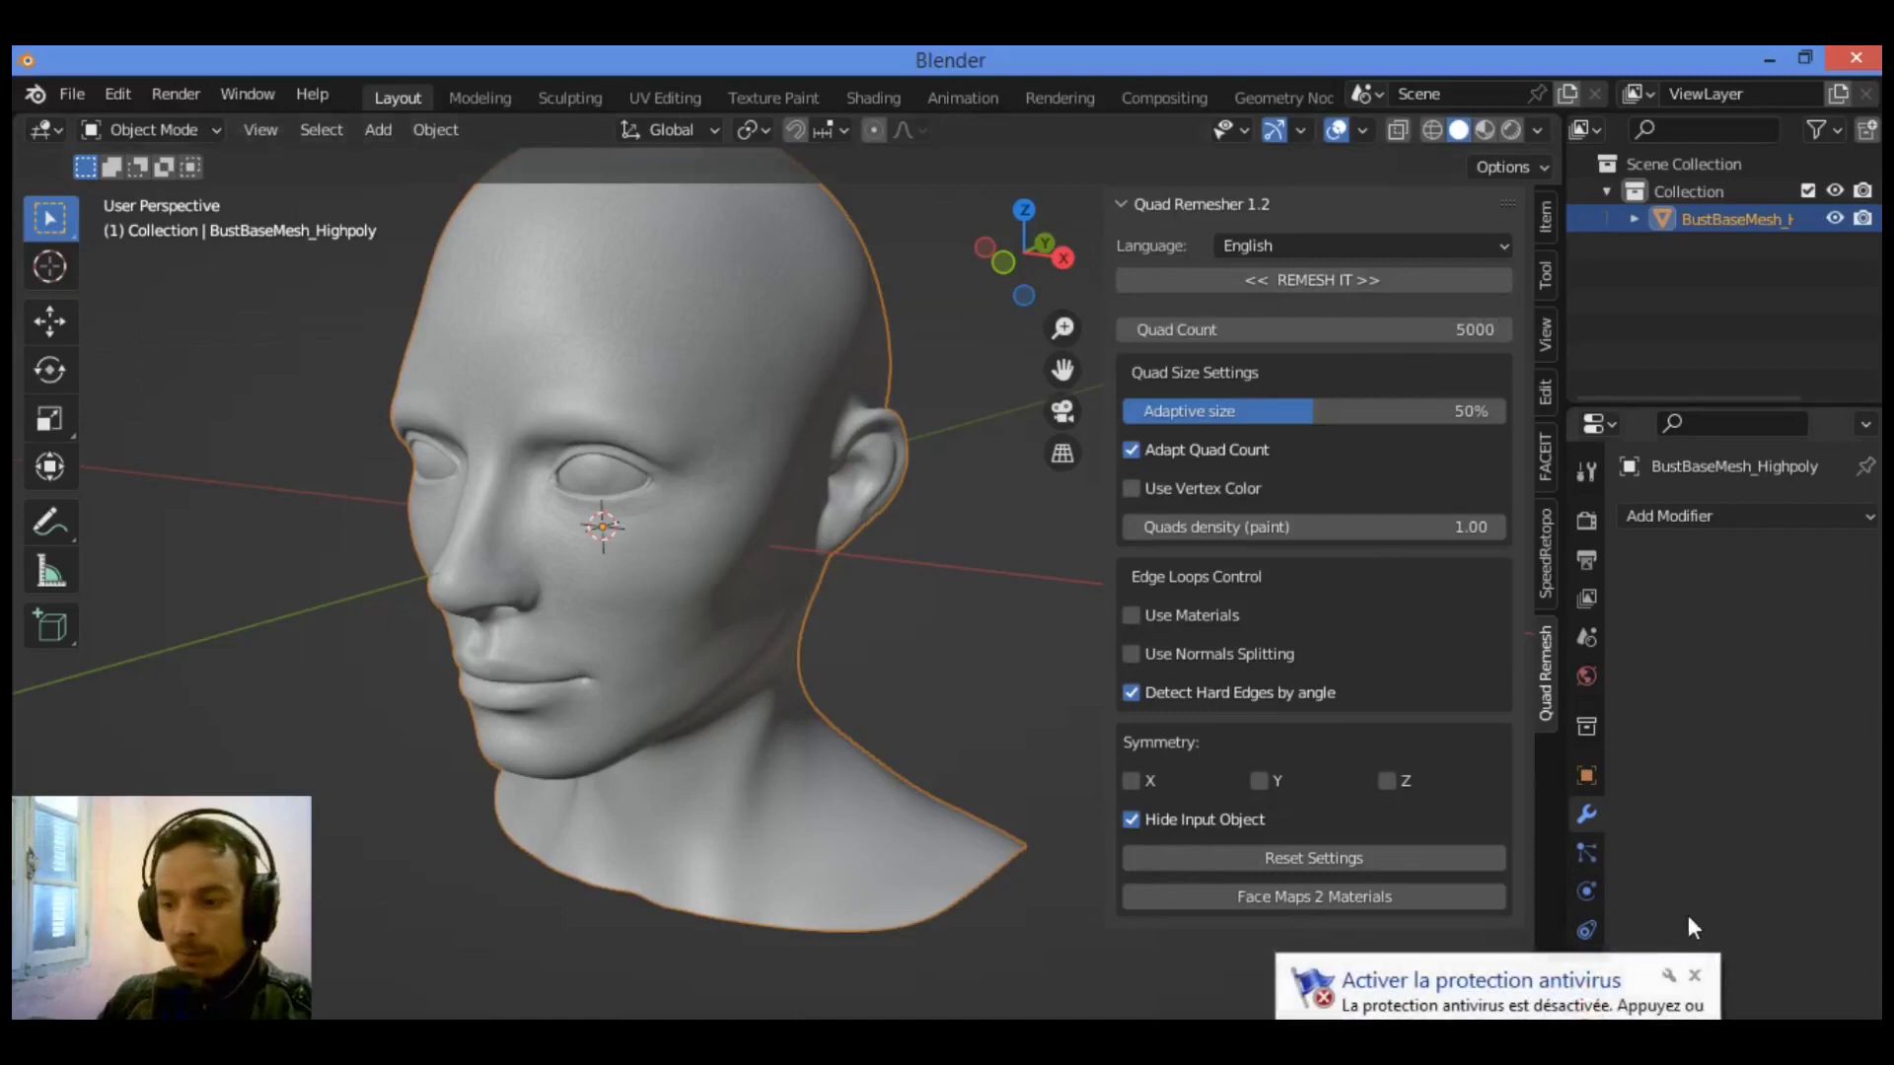
{"action": "left_click", "coordinate": [1693, 978]}
{"action": "left_click", "coordinate": [1357, 201]}
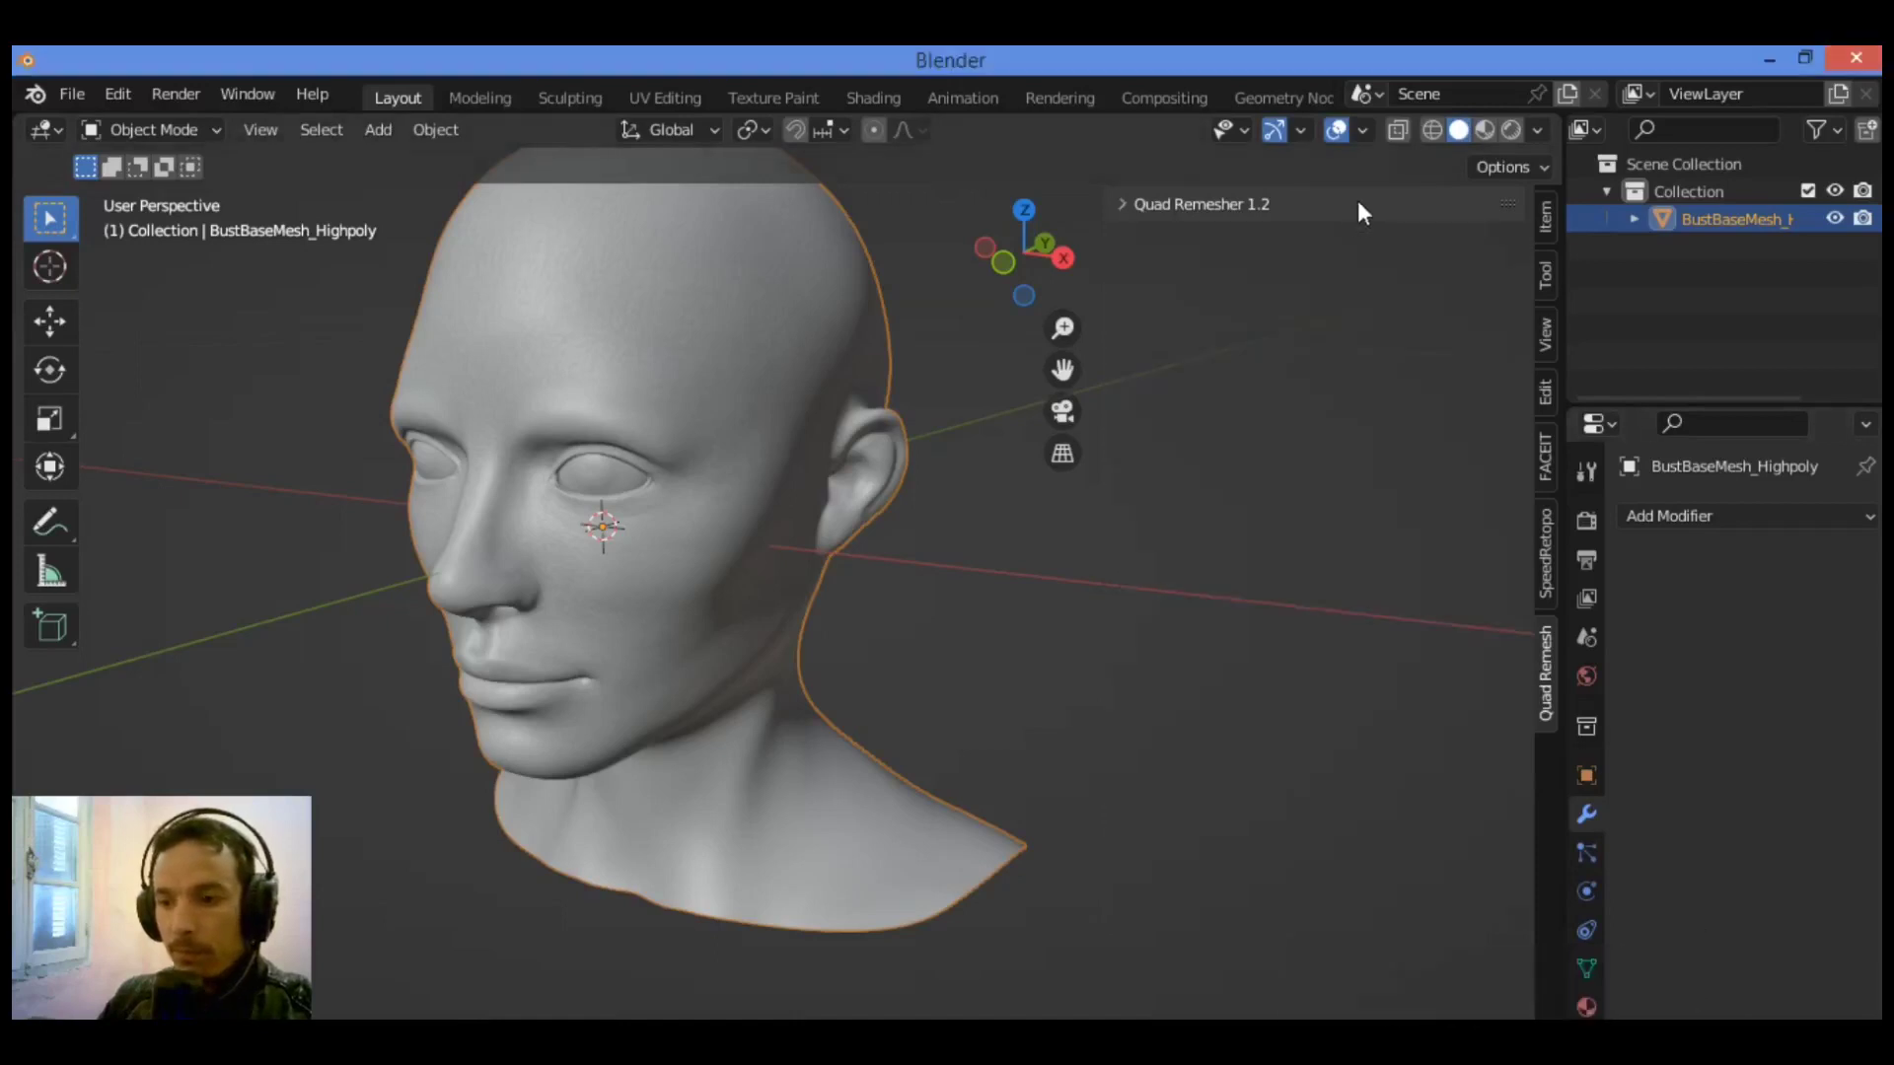
{"action": "left_click", "coordinate": [1446, 207]}
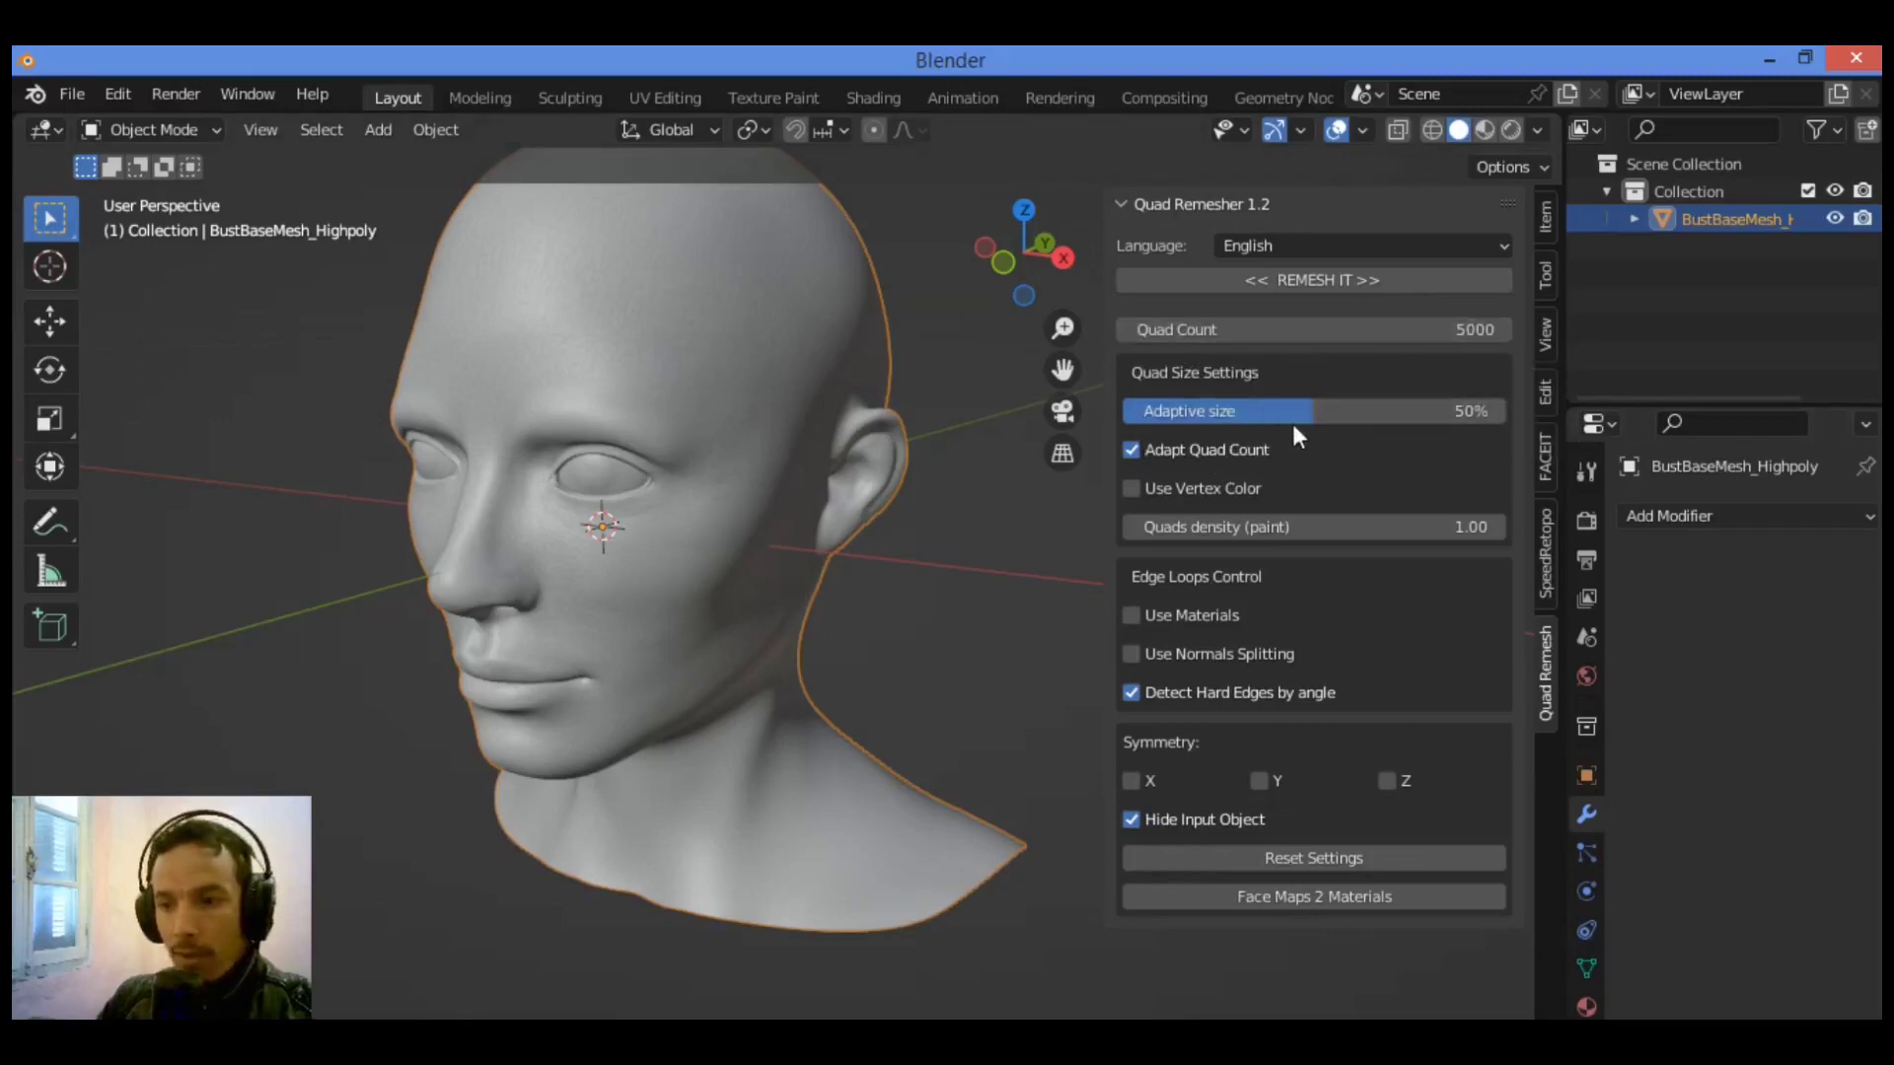
- Raise Adaptive size from 50% to 59%, keeping Use Vertex Color unchecked
{"action": "left_click_drag", "start_coordinate": [1218, 404], "coordinate": [1298, 405]}
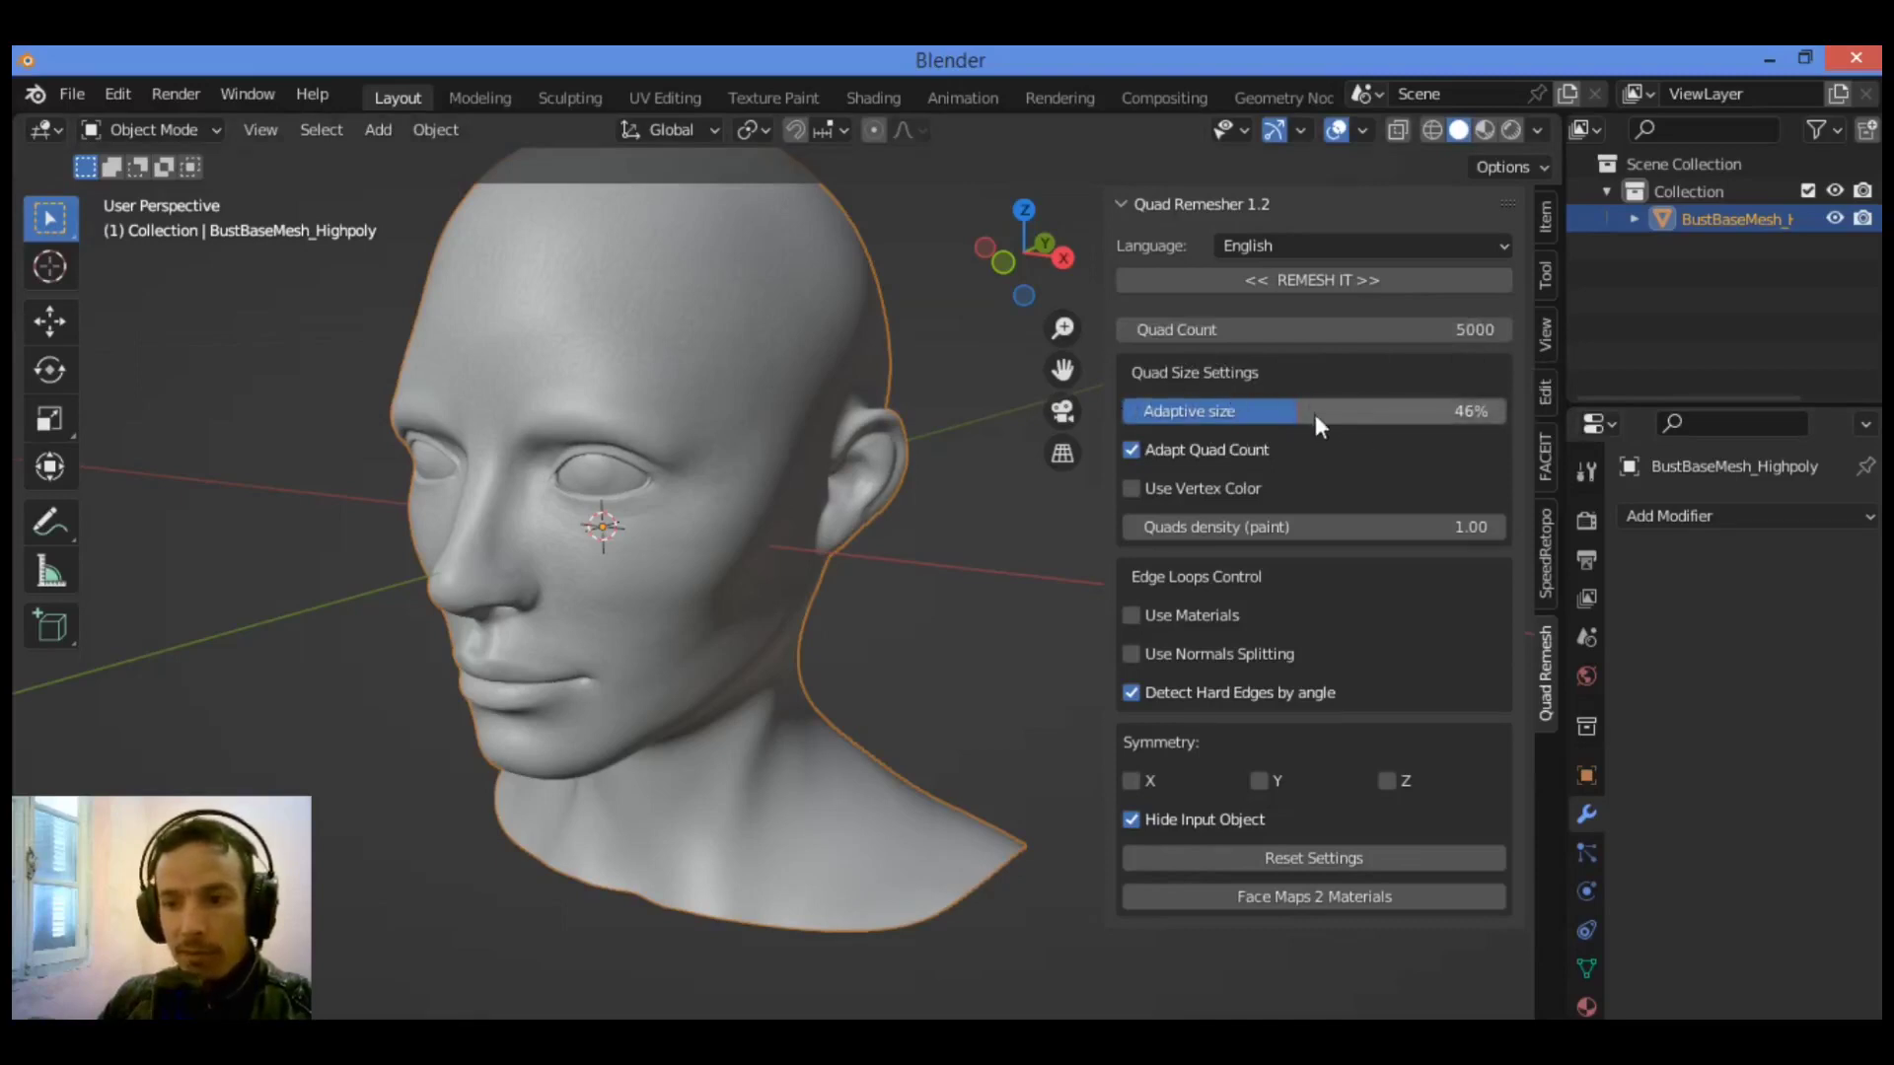
{"action": "left_click_drag", "start_coordinate": [1316, 415], "coordinate": [1367, 414]}
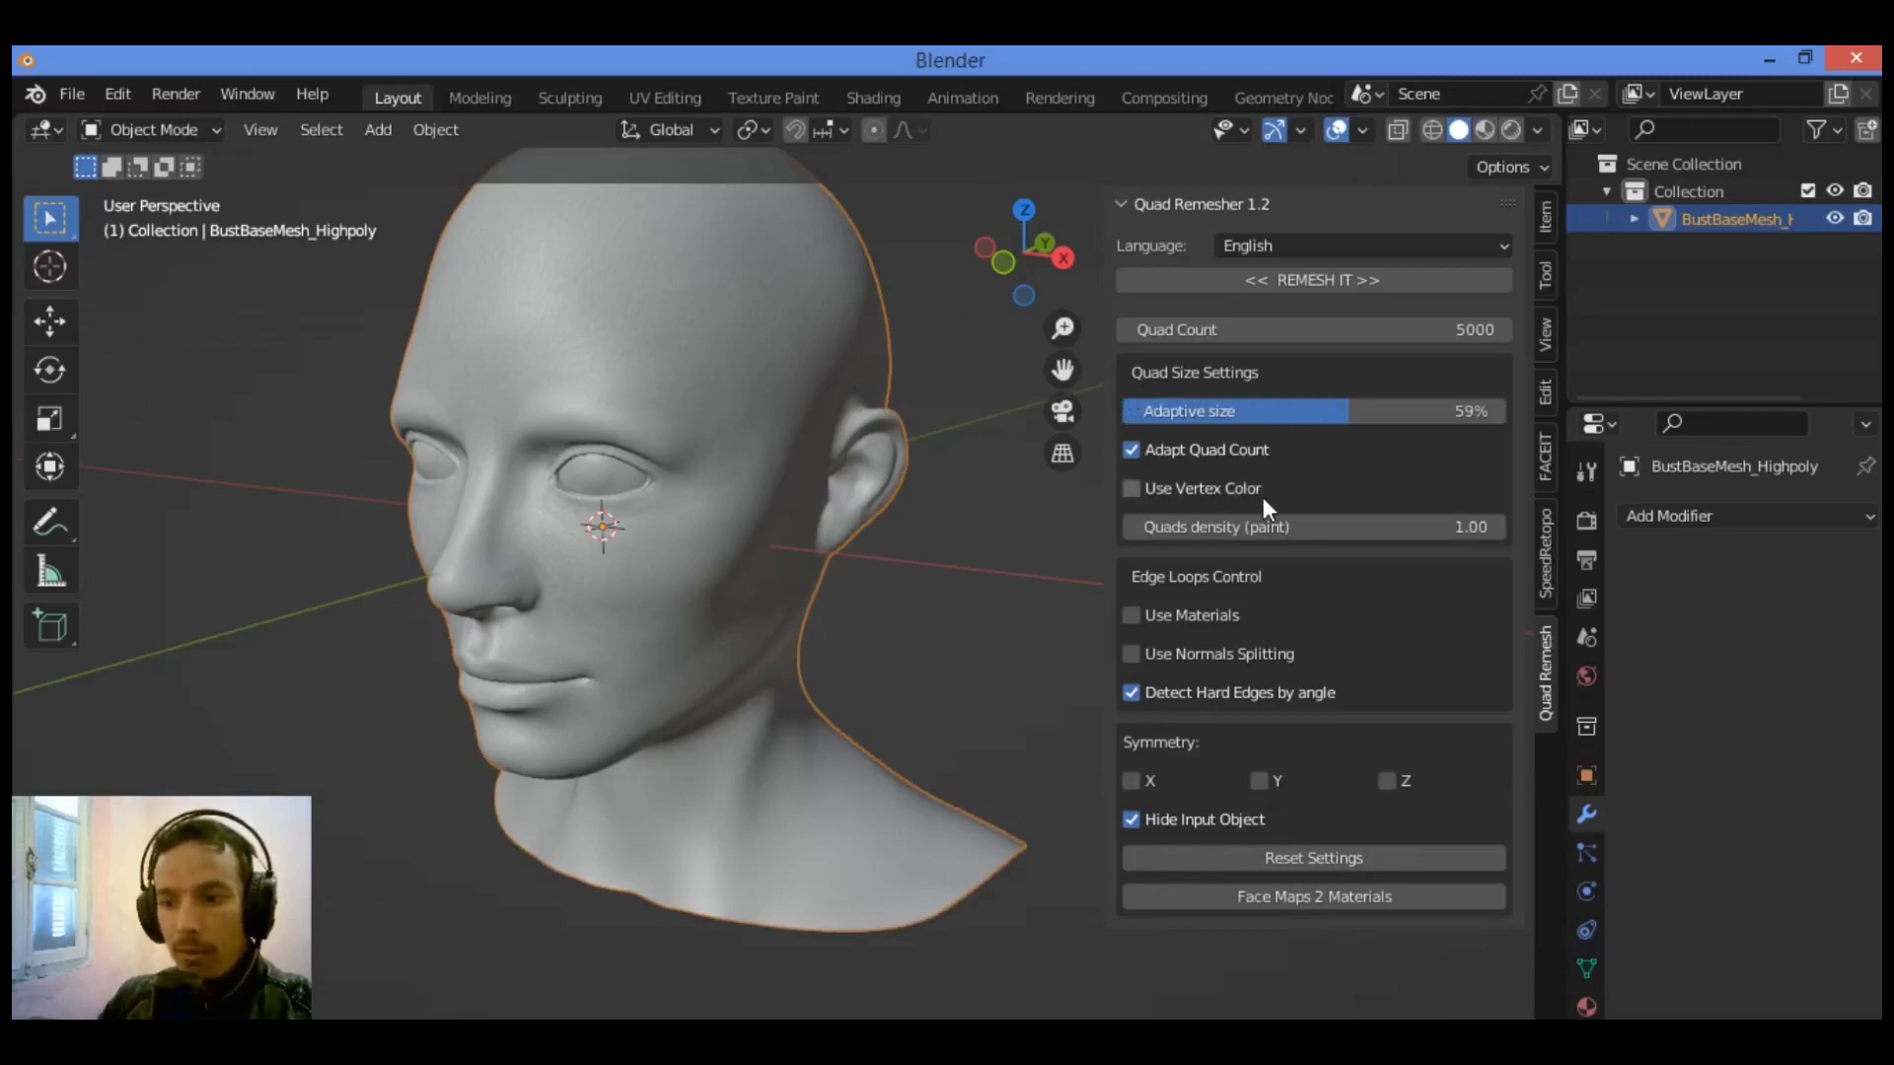
{"action": "left_click", "coordinate": [1132, 488]}
{"action": "key", "text": "ctrl+z"}
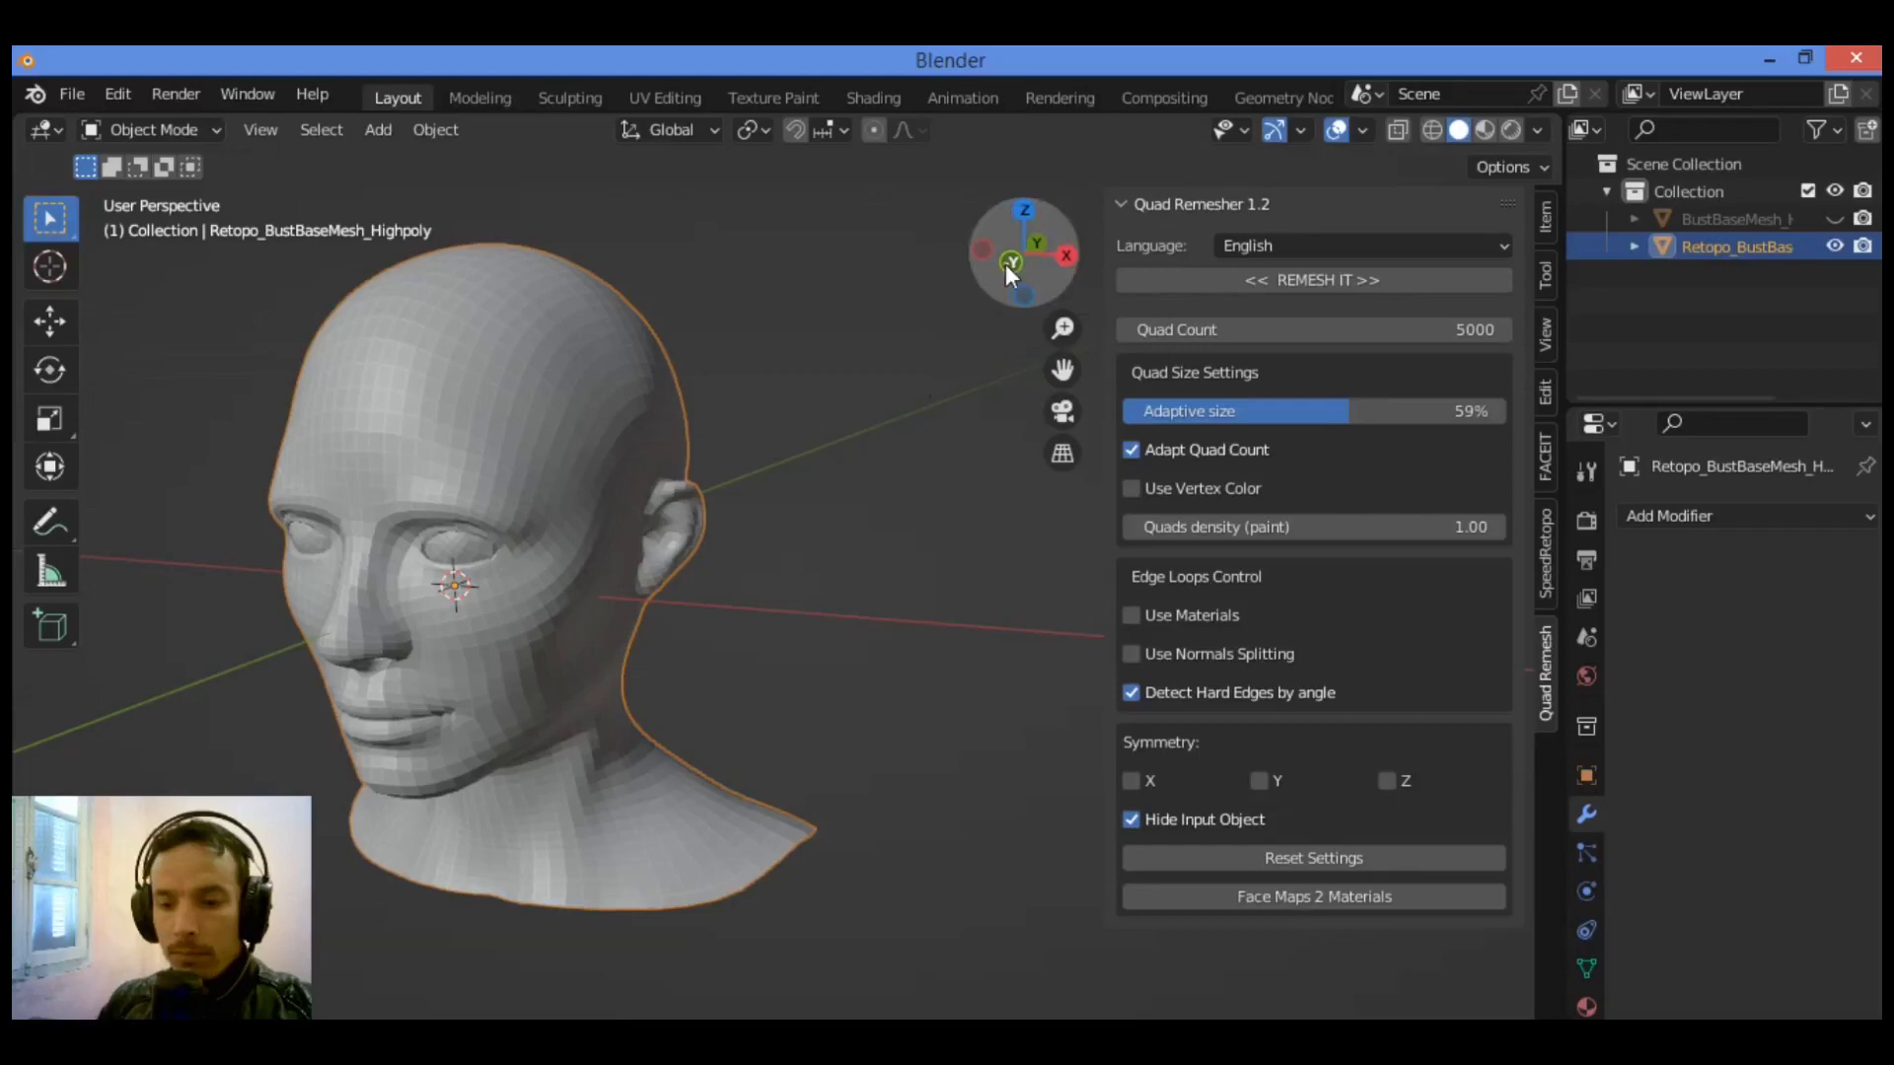
- Orbit and pan around the remeshed head to inspect it from the front and left side
{"action": "left_click_drag", "start_coordinate": [1004, 263], "coordinate": [994, 280]}
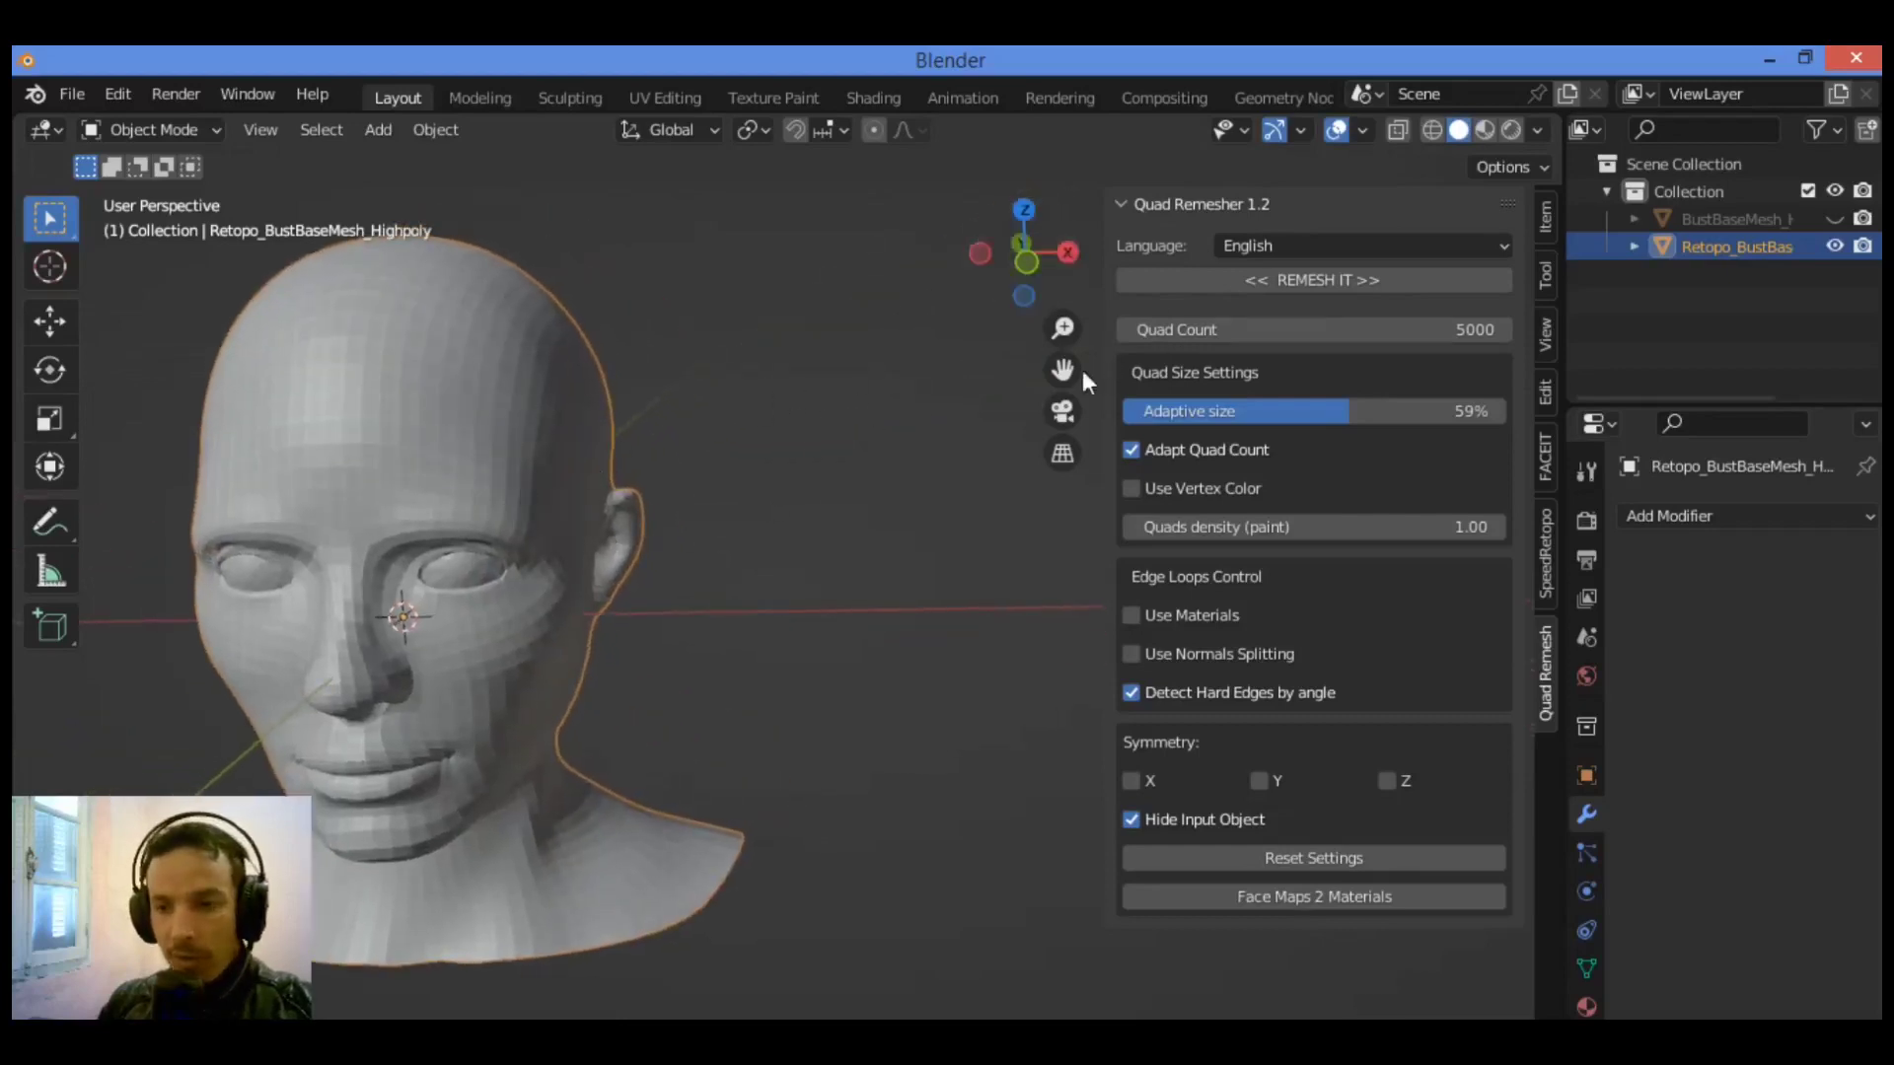
{"action": "left_click_drag", "start_coordinate": [1082, 372], "coordinate": [623, 384]}
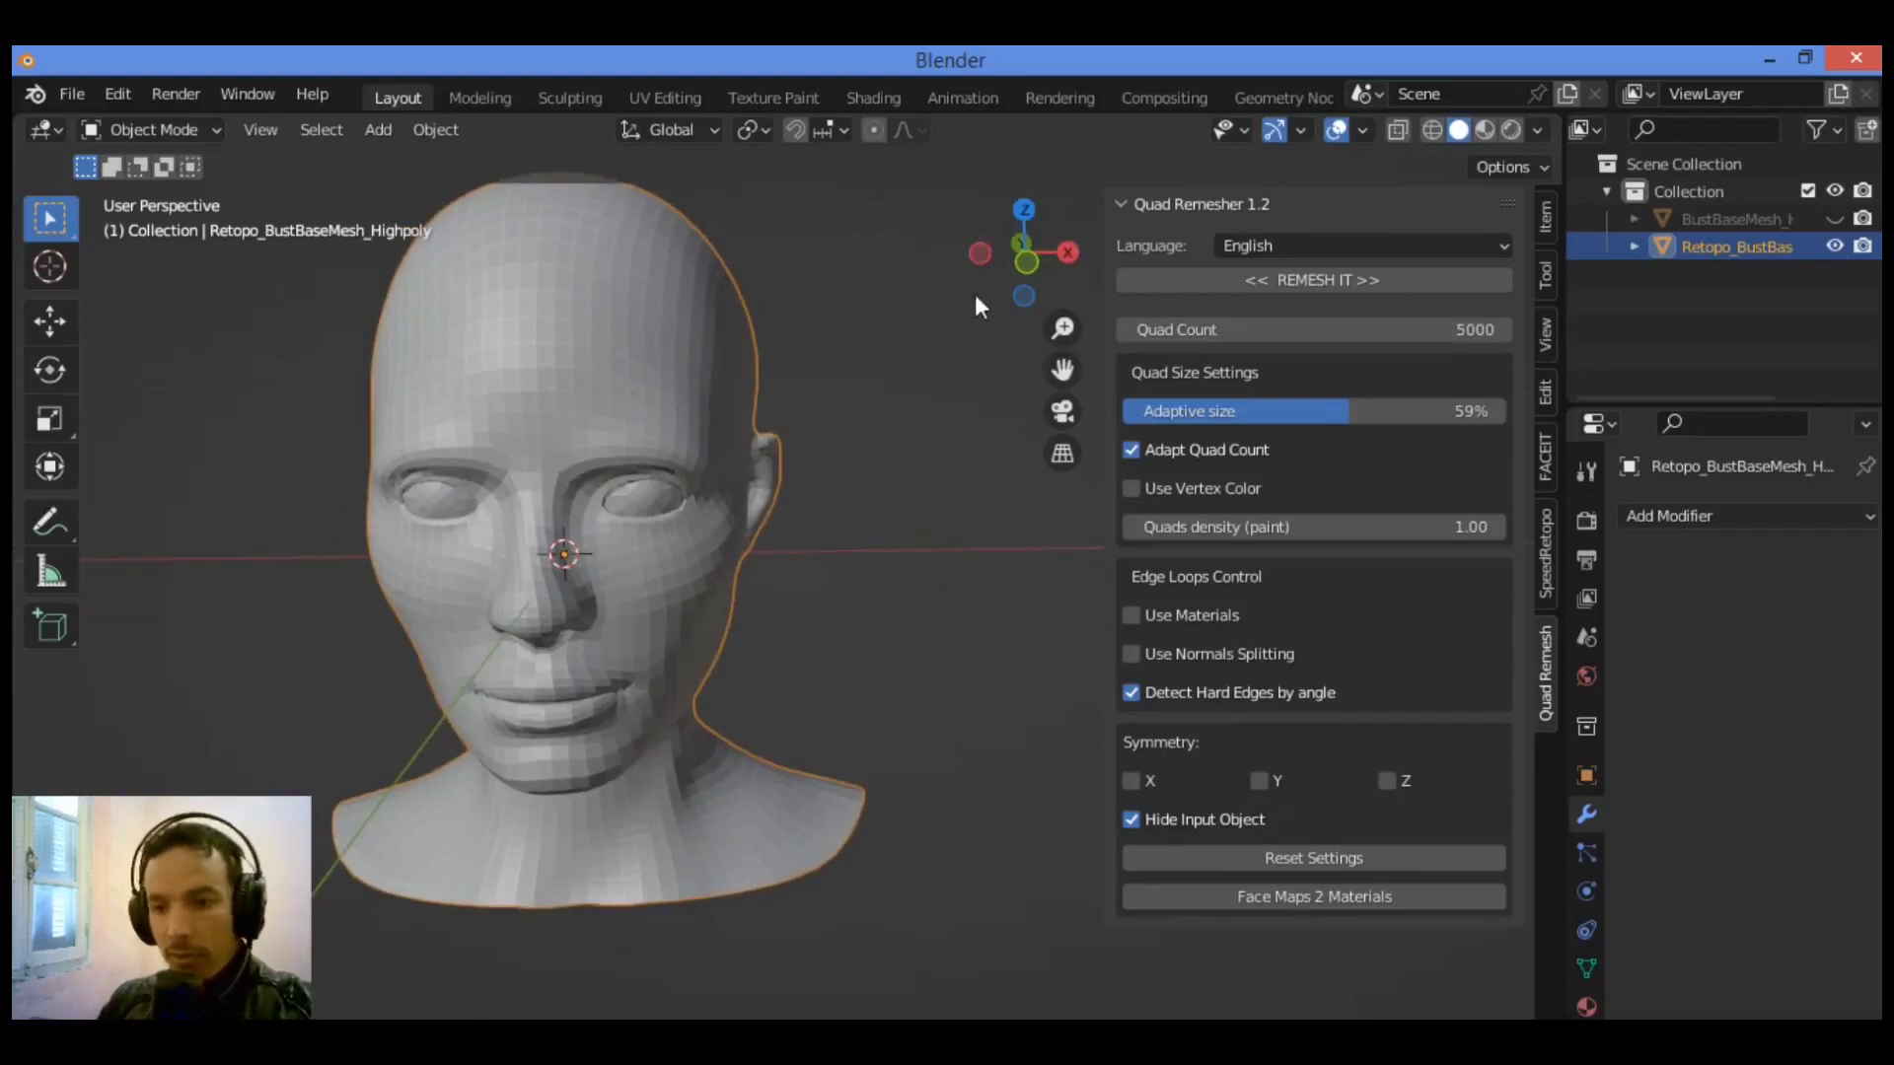
{"action": "left_click_drag", "start_coordinate": [986, 286], "coordinate": [914, 323]}
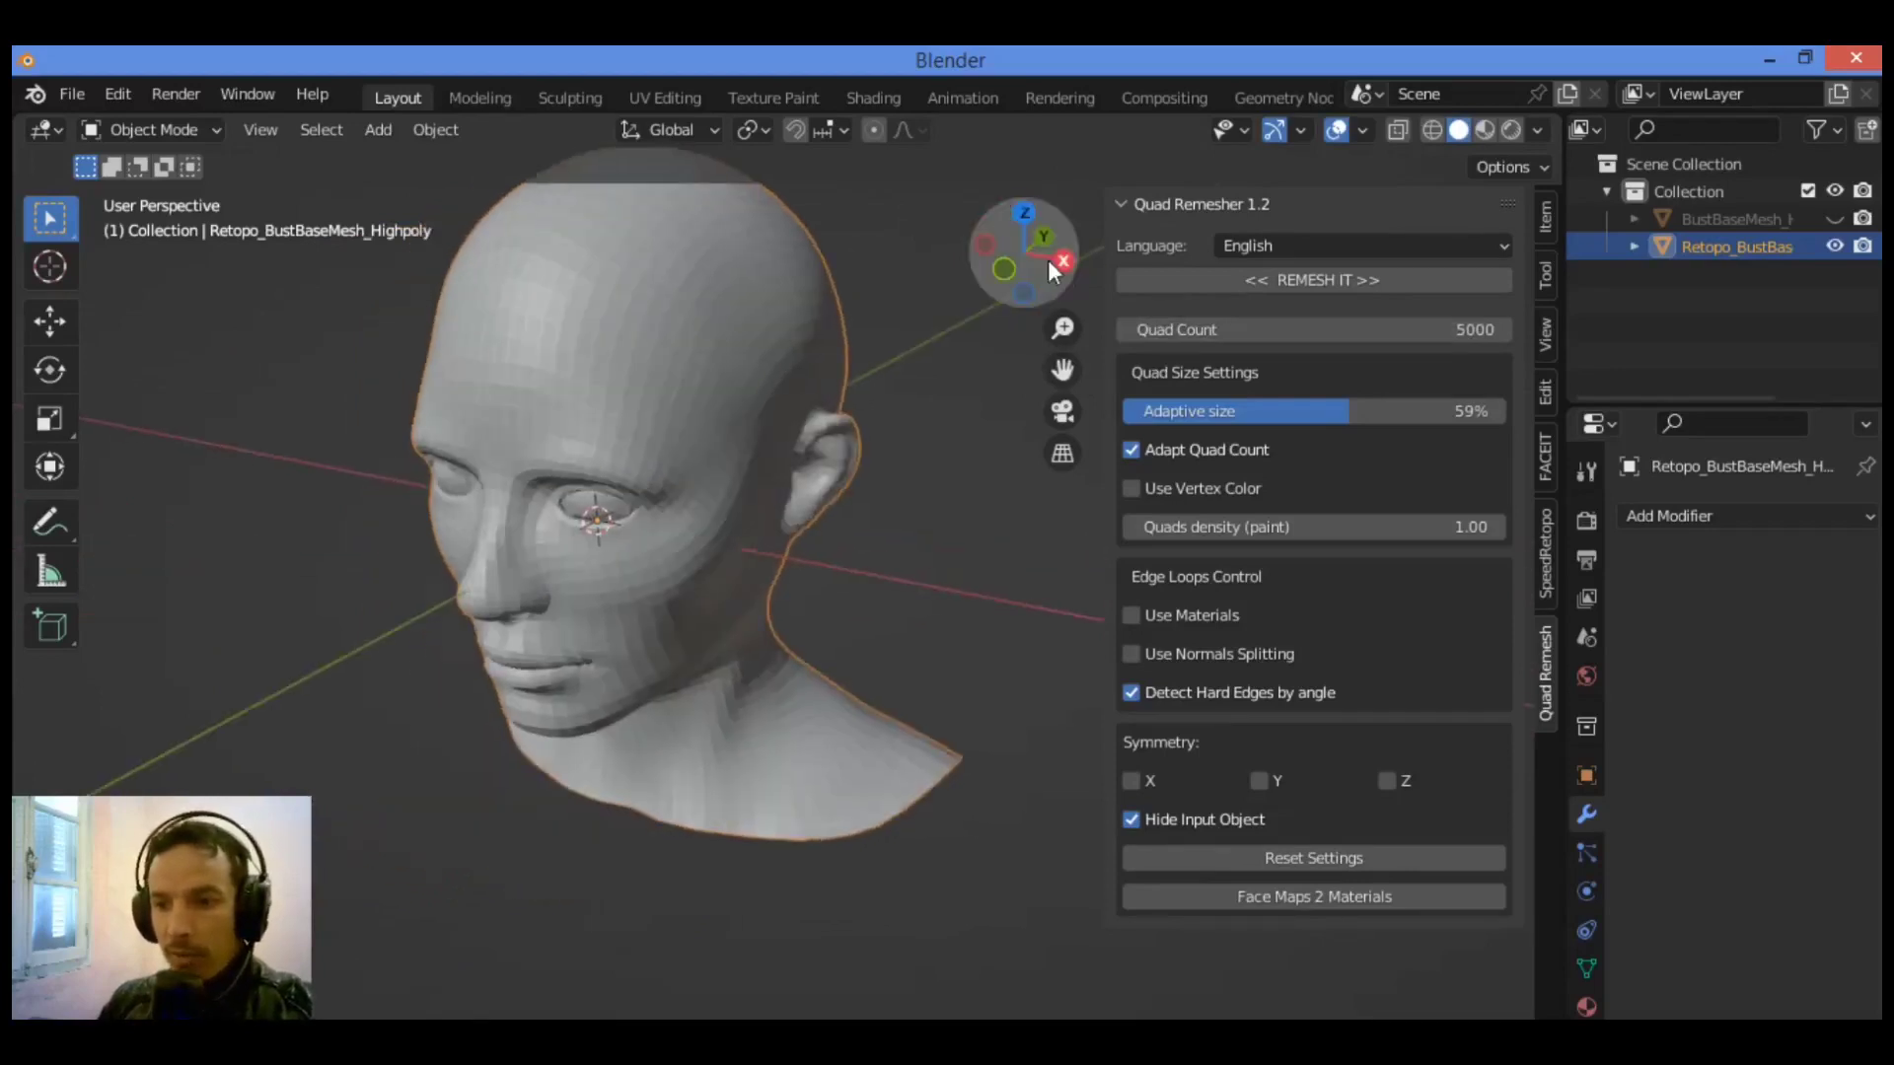
{"action": "left_click_drag", "start_coordinate": [1048, 259], "coordinate": [1134, 262]}
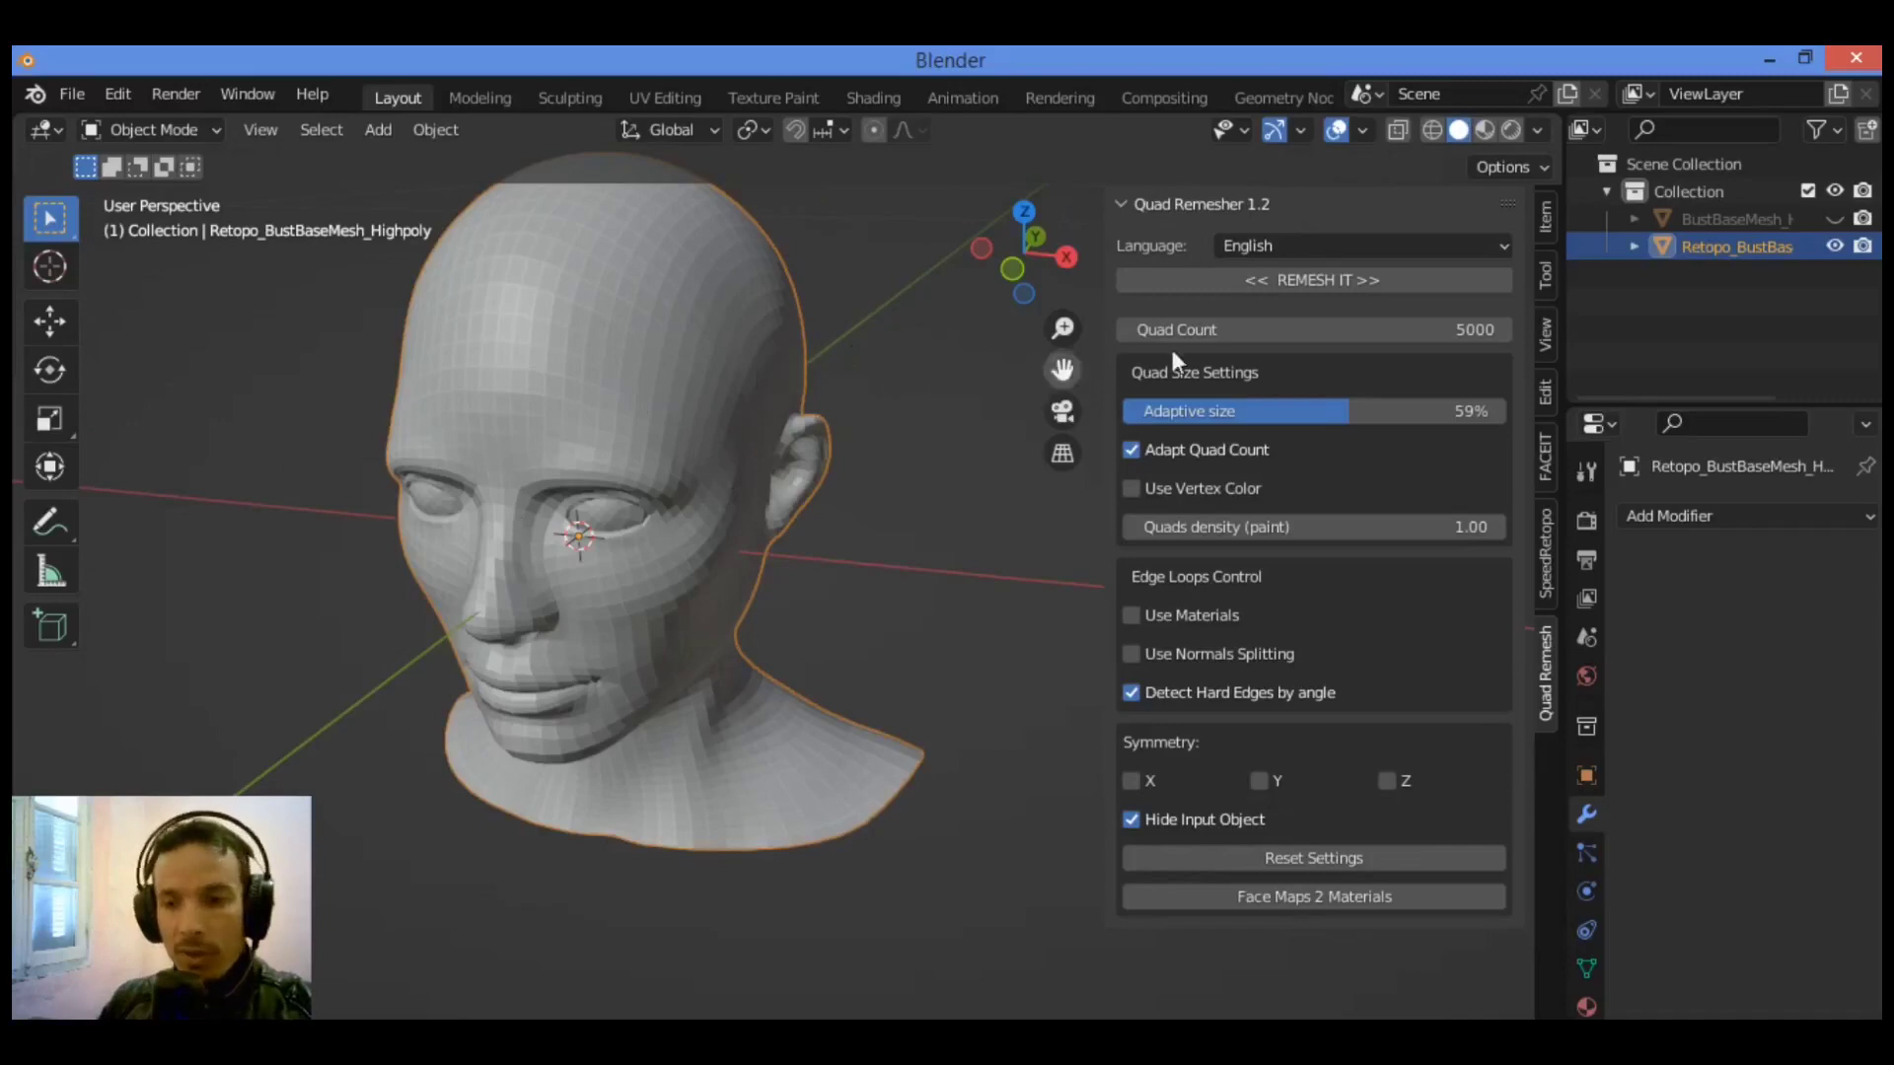
{"action": "left_click_drag", "start_coordinate": [1062, 369], "coordinate": [893, 423]}
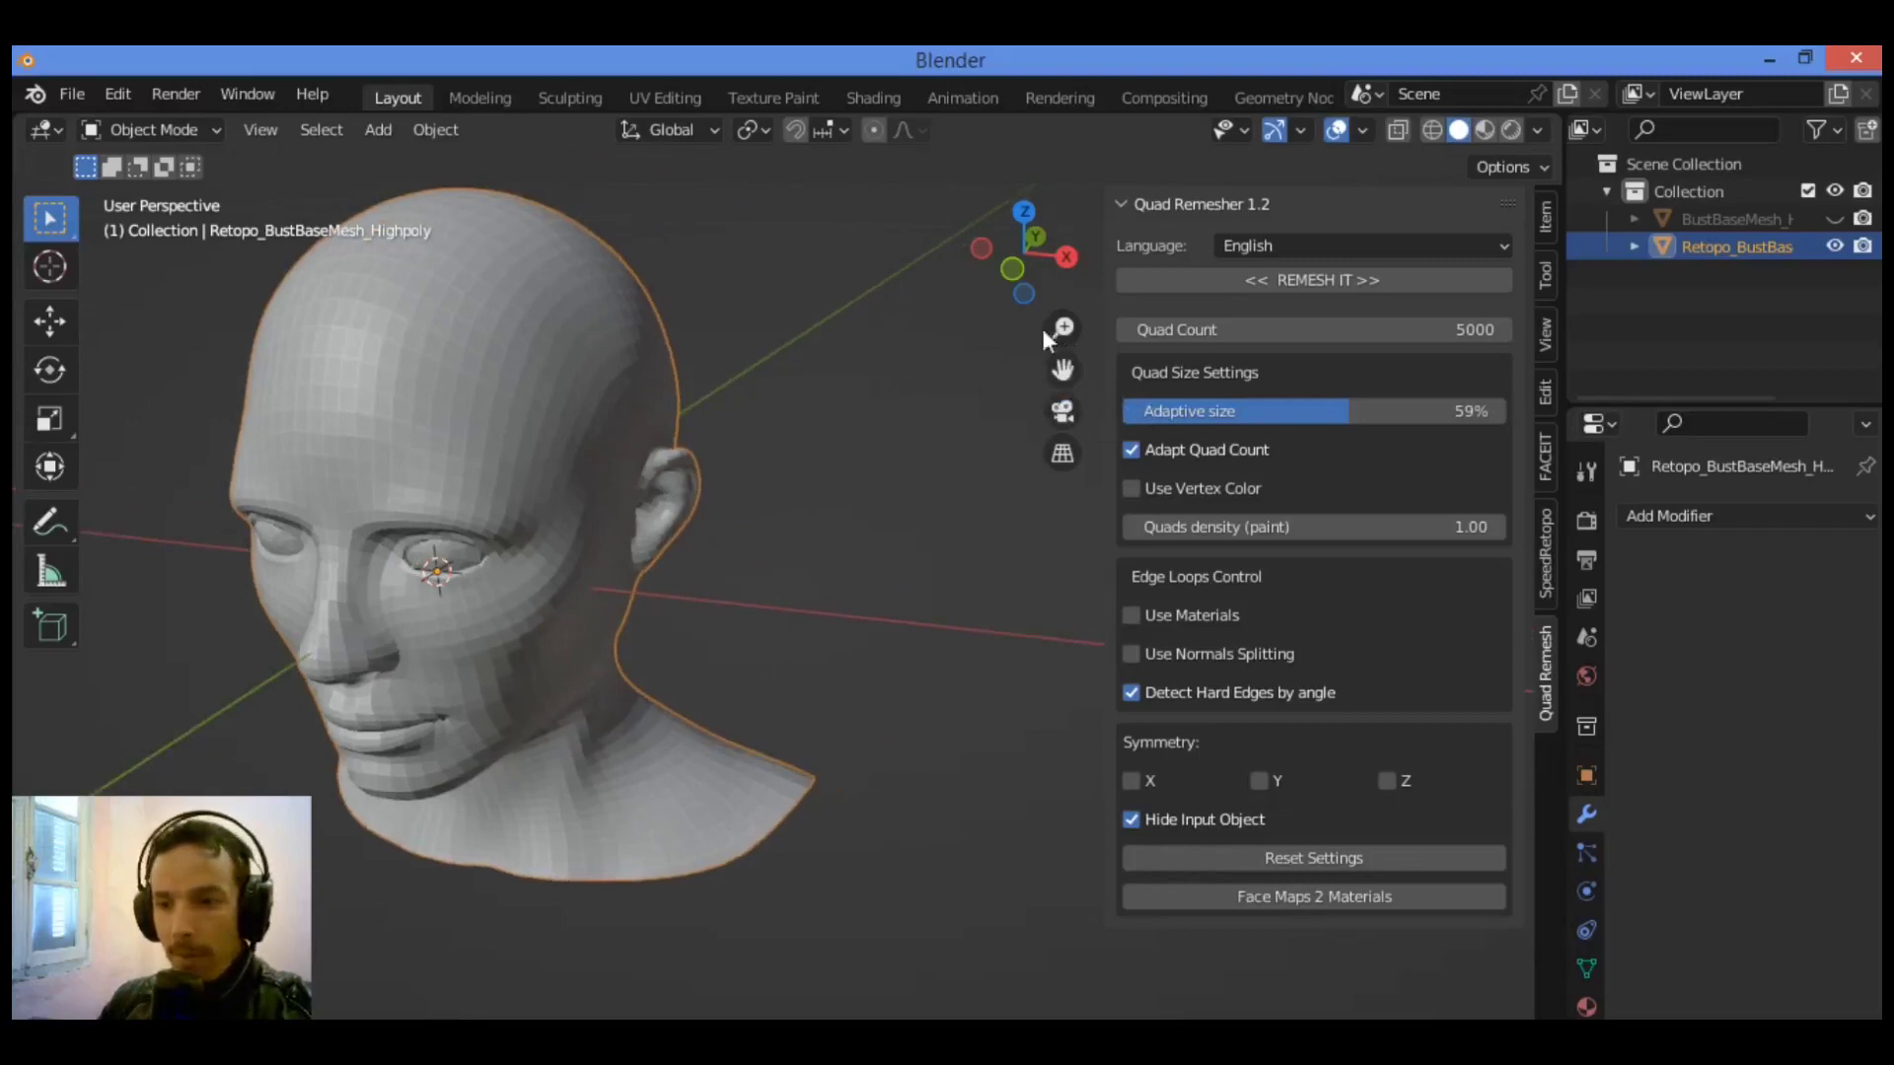
{"action": "left_click_drag", "start_coordinate": [1022, 271], "coordinate": [606, 525]}
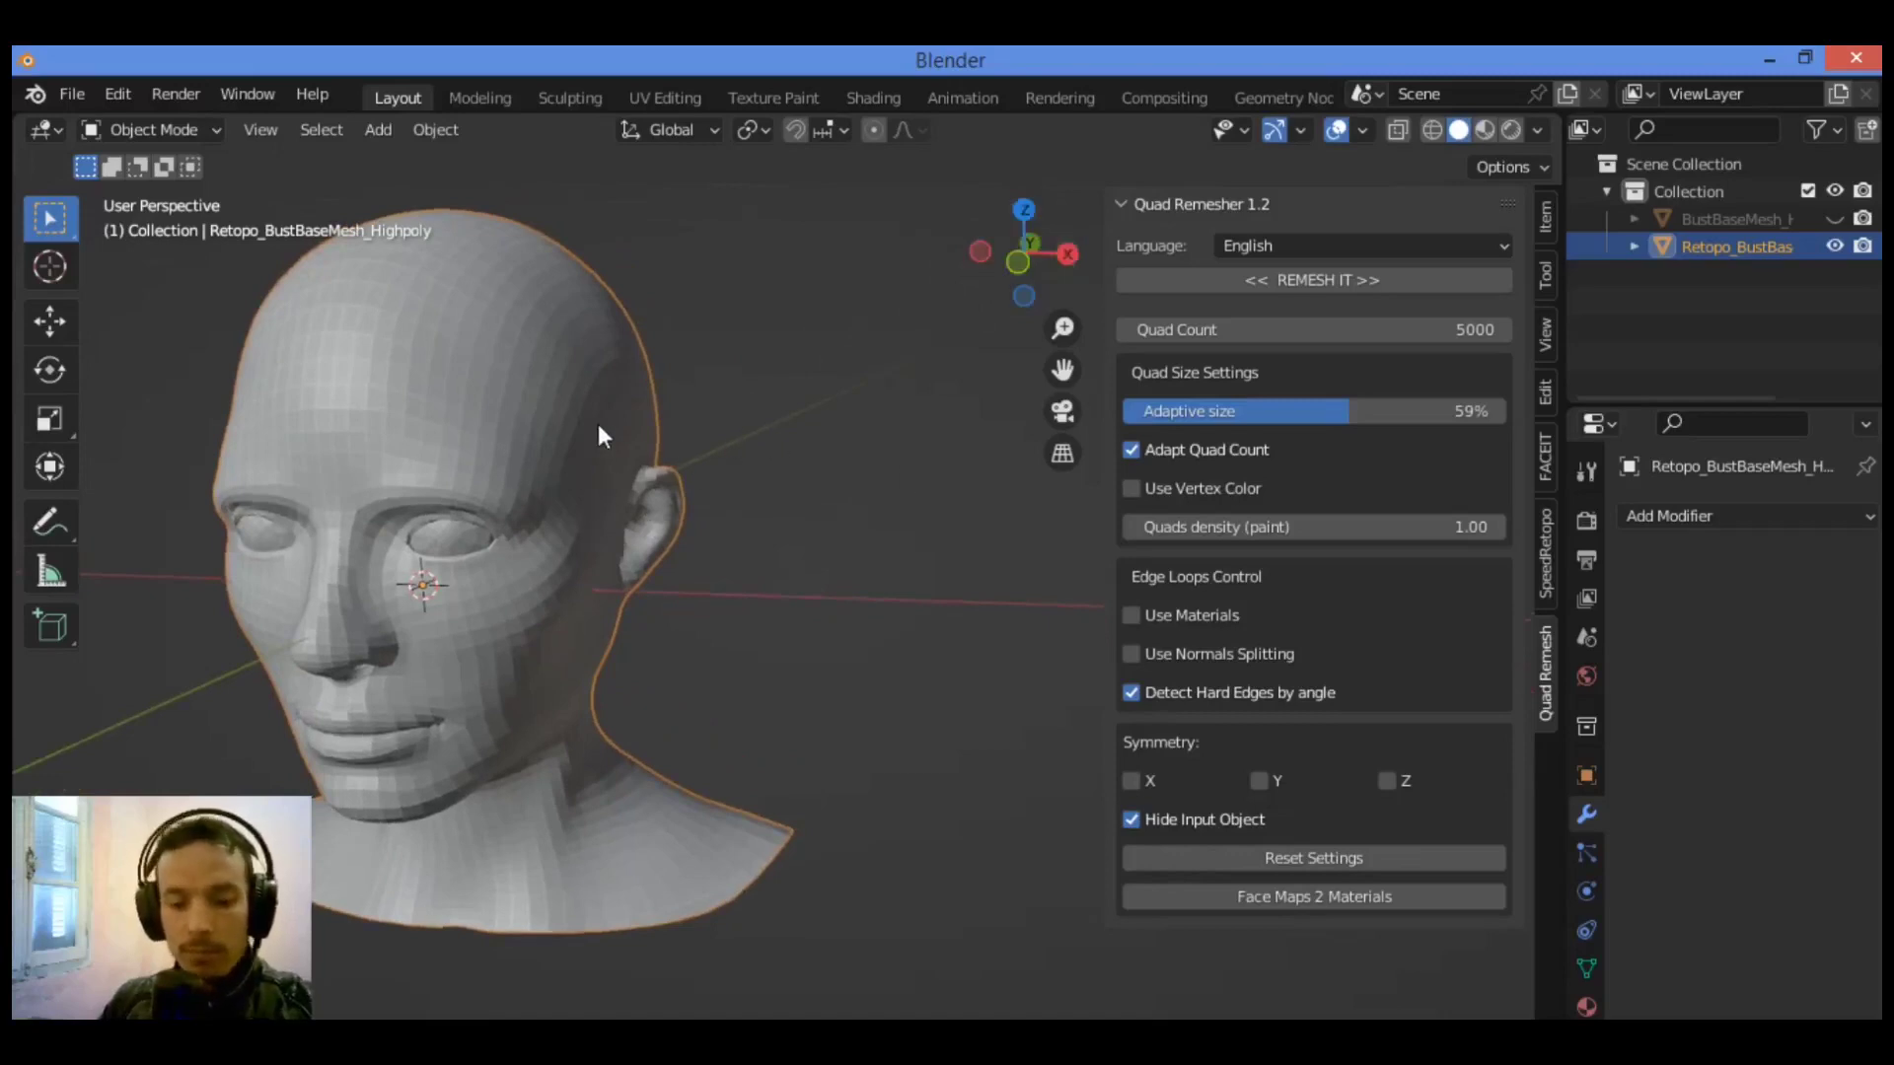
- Enter Edit Mode on the remeshed head, deselect all vertices, and inspect its quads from several angles
{"action": "key", "text": "Tab"}
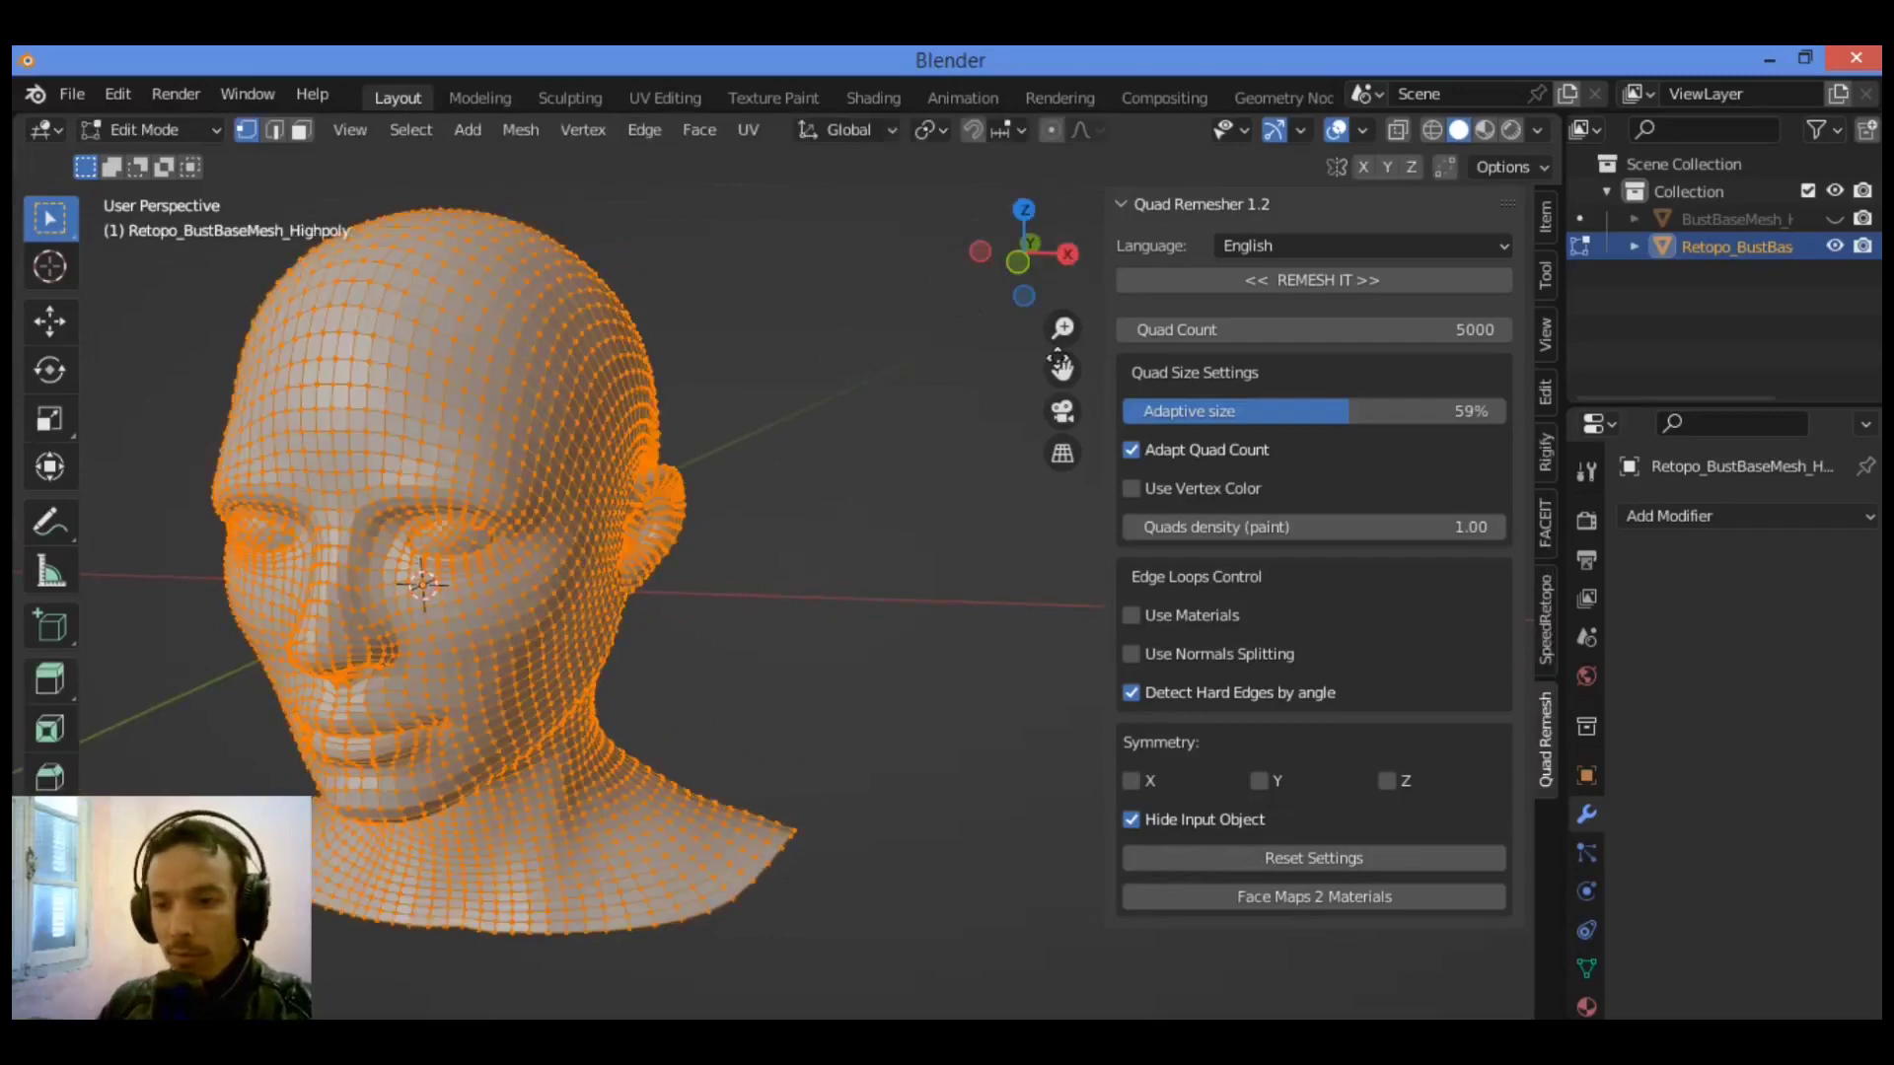
{"action": "middle_click_drag", "start_coordinate": [1062, 370], "coordinate": [875, 411]}
{"action": "scroll", "coordinate": [887, 410], "scroll_direction": "up", "scroll_amount": 5}
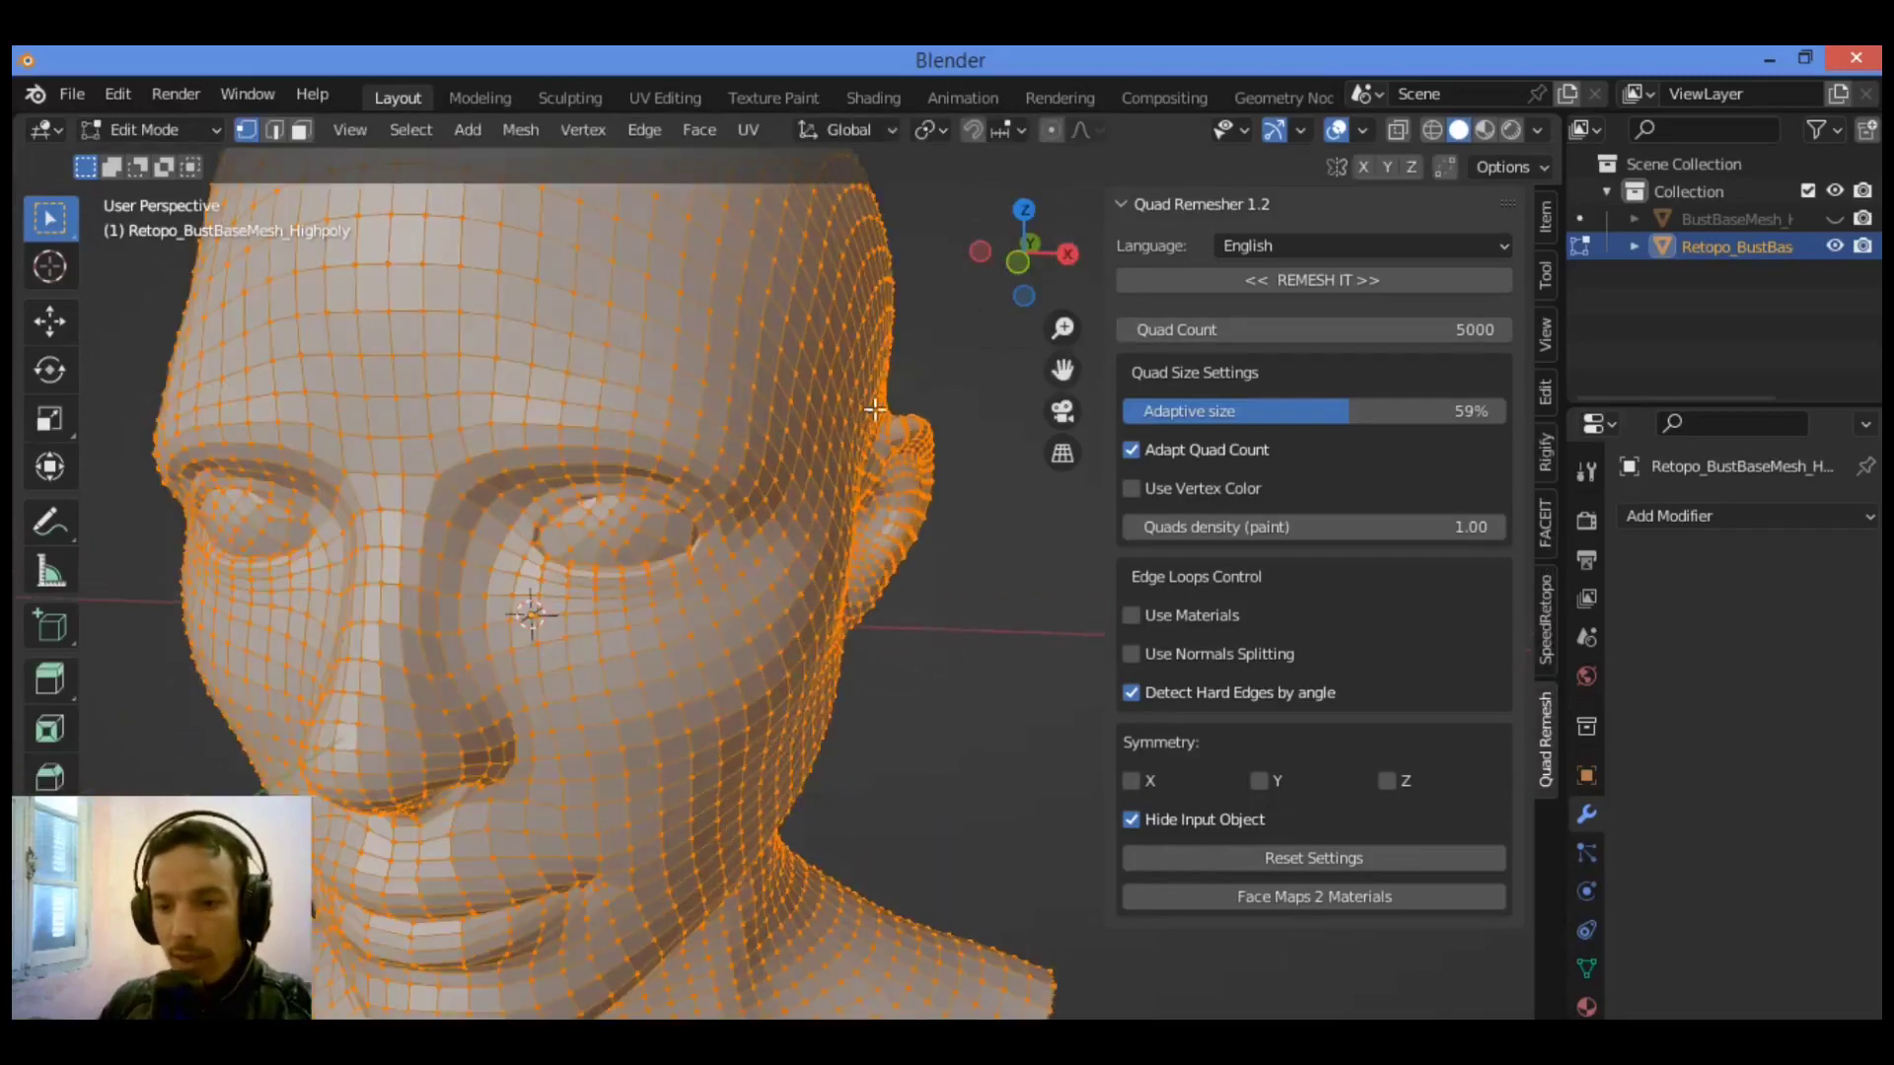
{"action": "key", "text": "alt+a"}
{"action": "scroll", "coordinate": [868, 444], "scroll_direction": "down", "scroll_amount": 4}
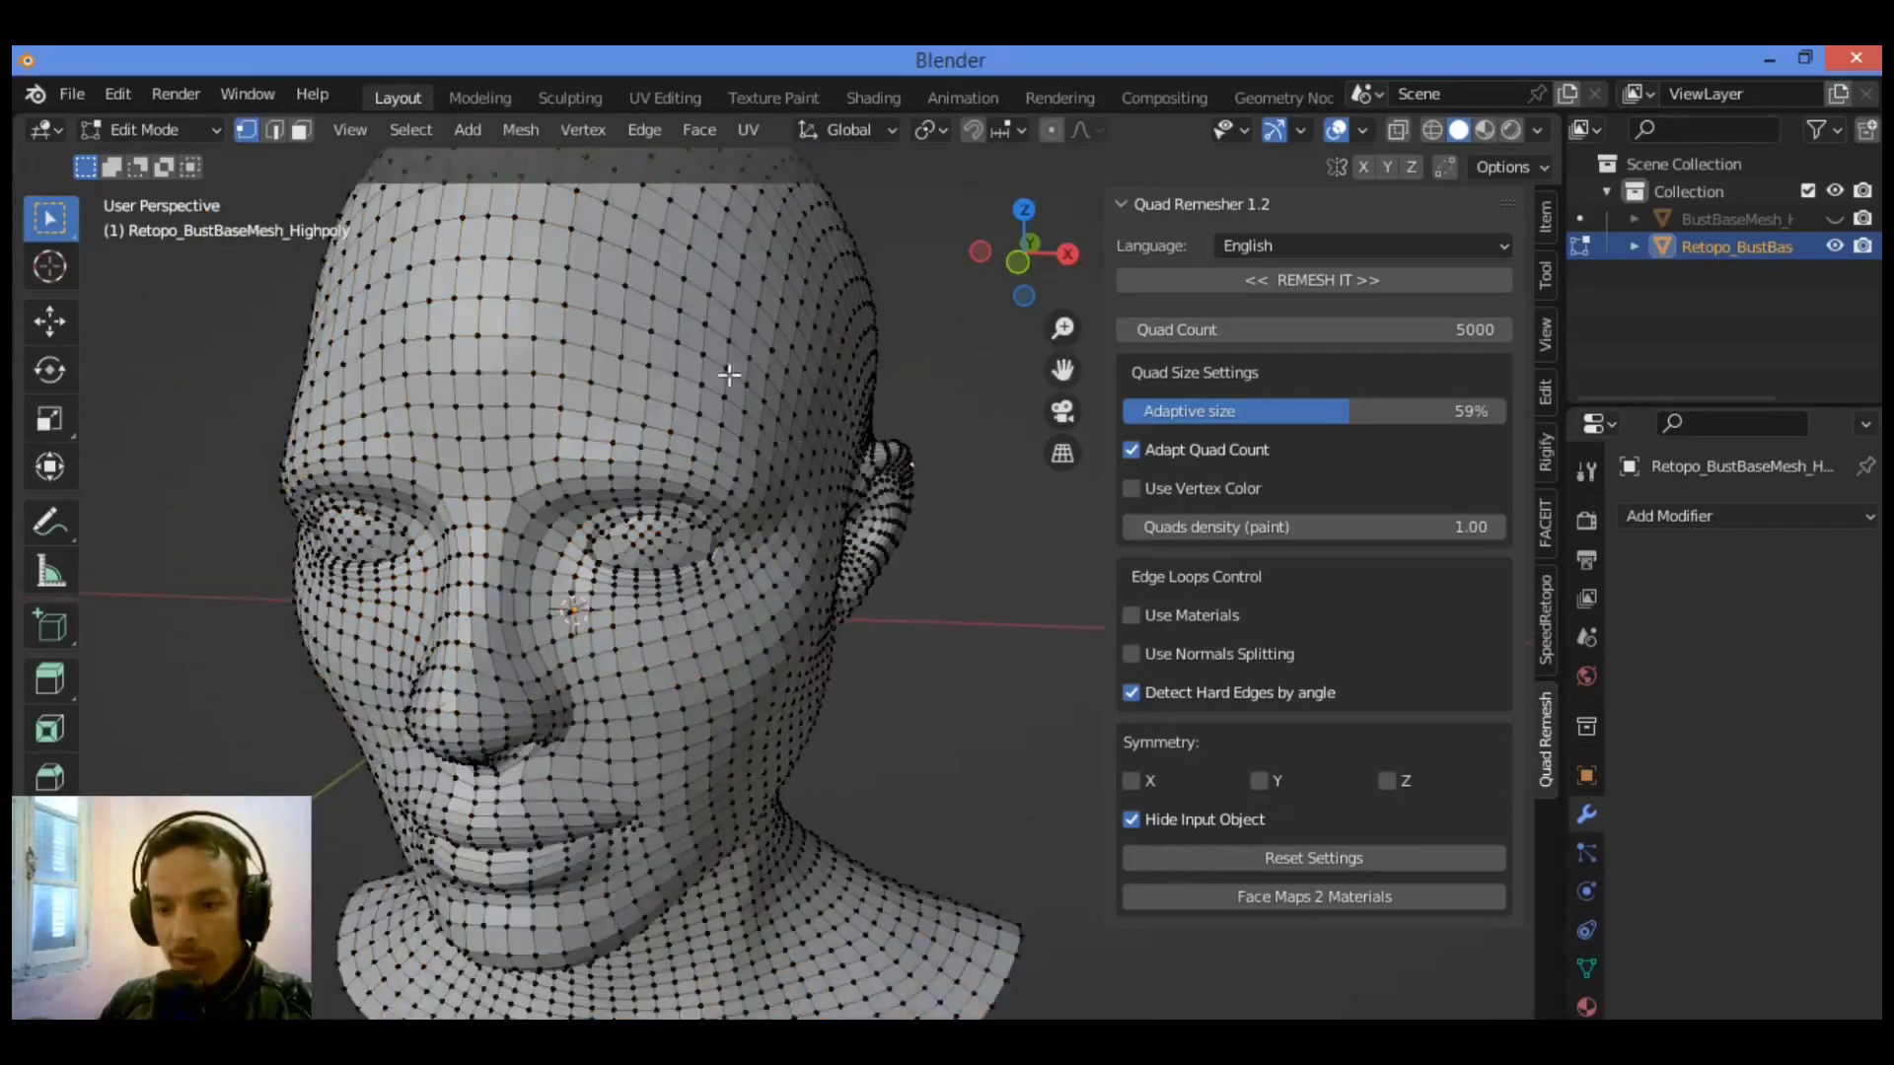
{"action": "left_click_drag", "start_coordinate": [1047, 290], "coordinate": [1097, 281]}
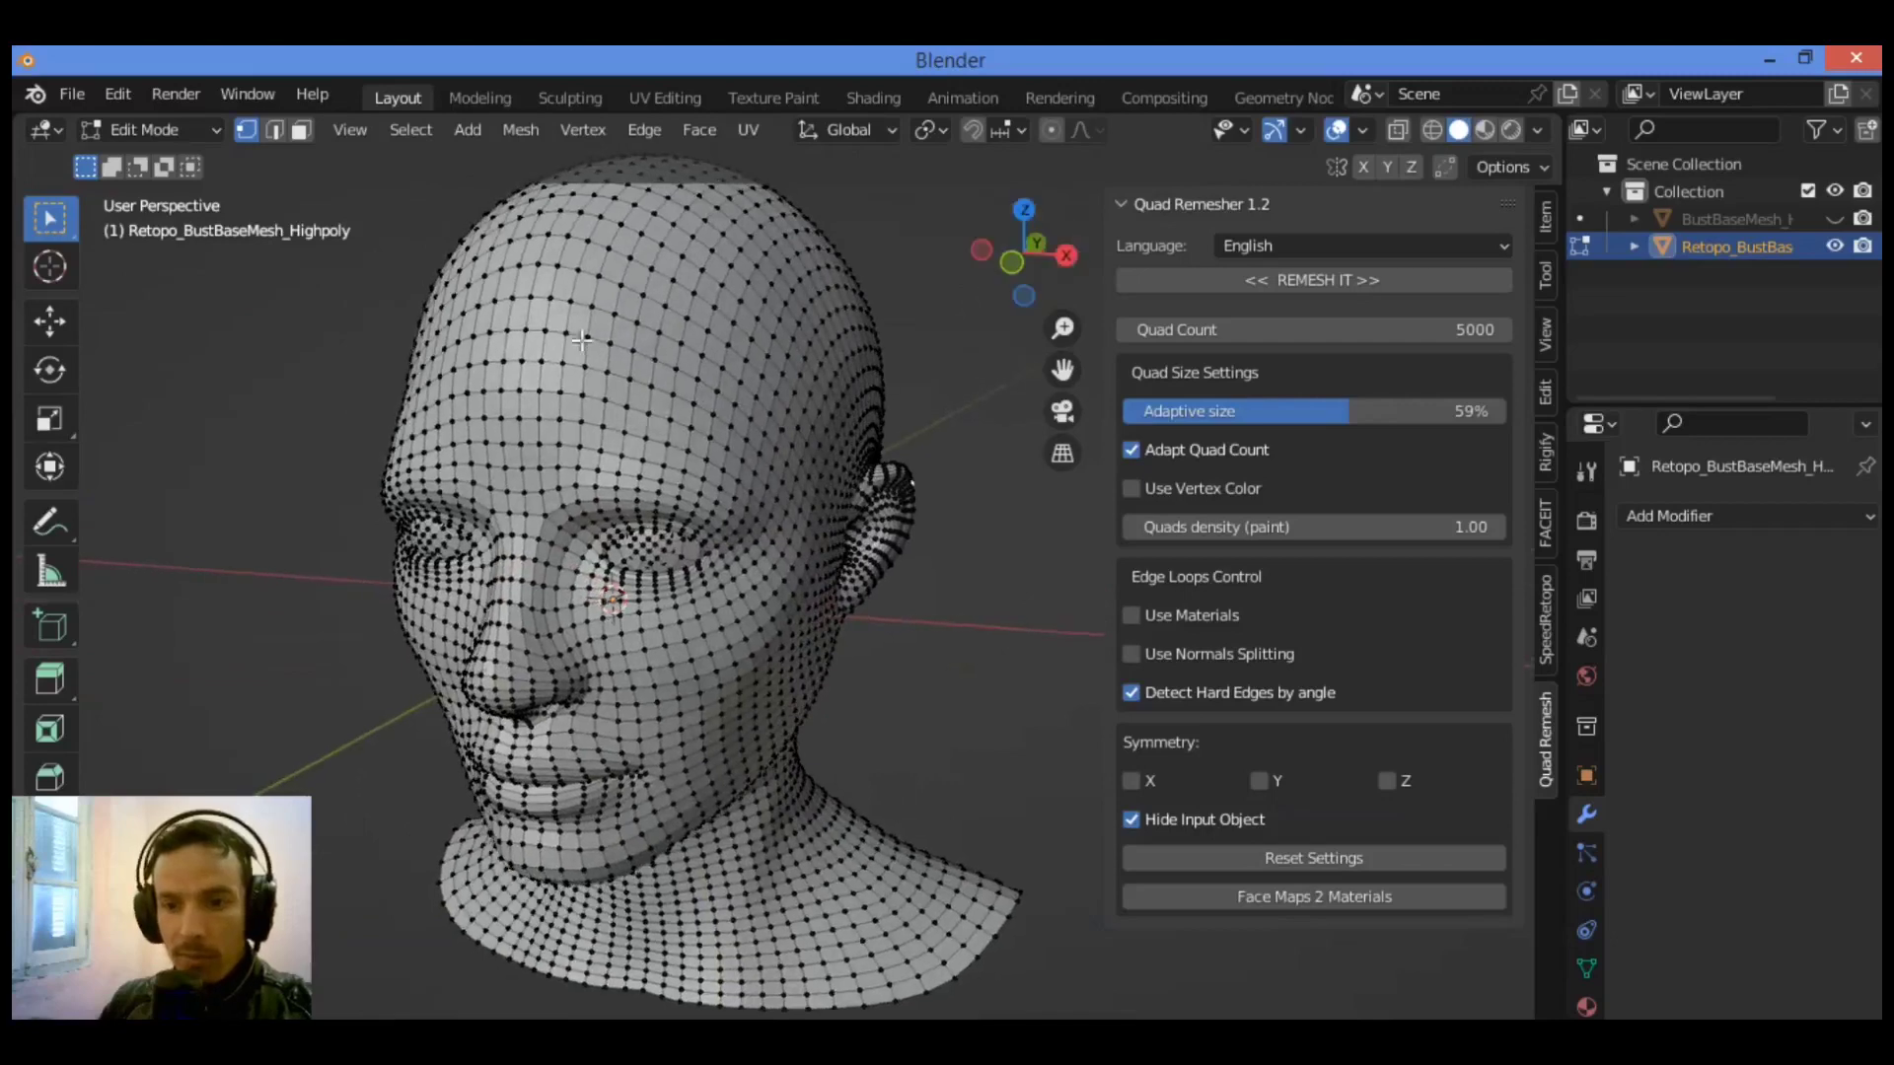
{"action": "left_click_drag", "start_coordinate": [1062, 328], "coordinate": [1028, 259]}
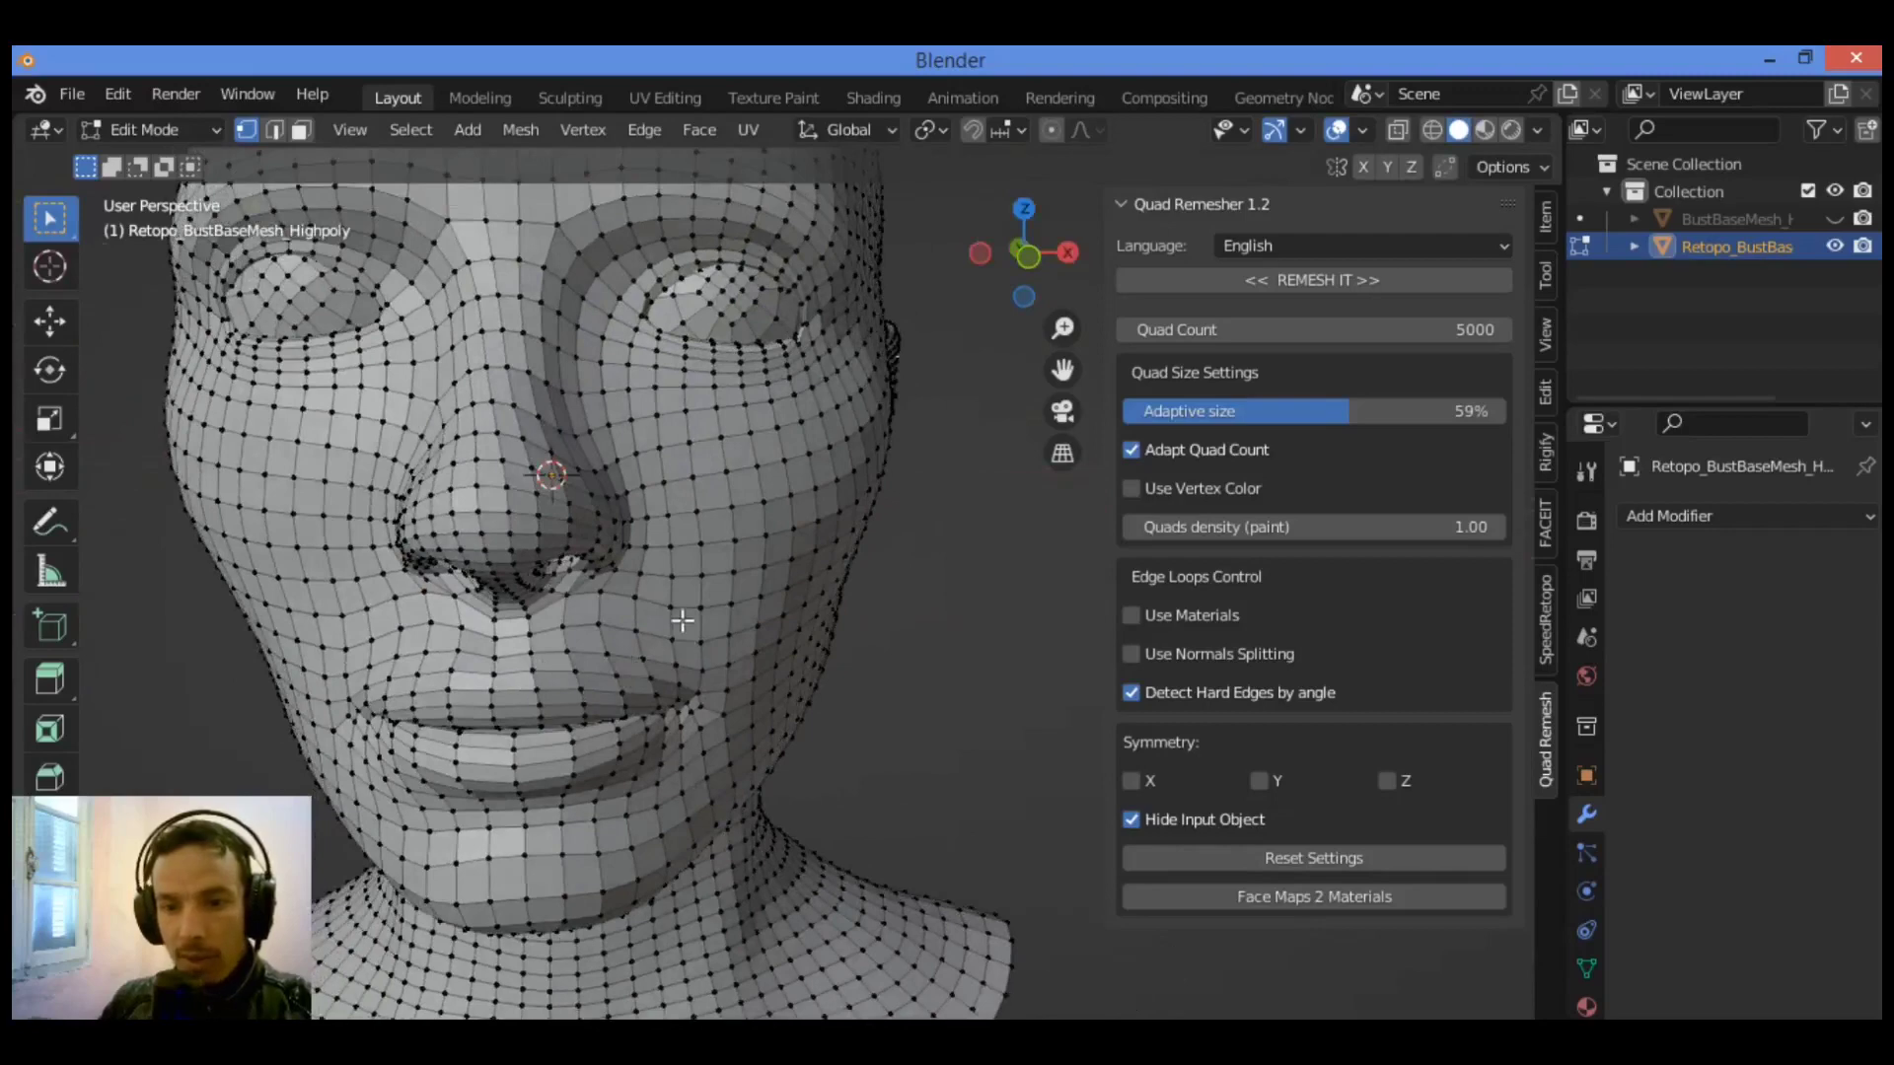
{"action": "left_click_drag", "start_coordinate": [1033, 281], "coordinate": [1001, 310]}
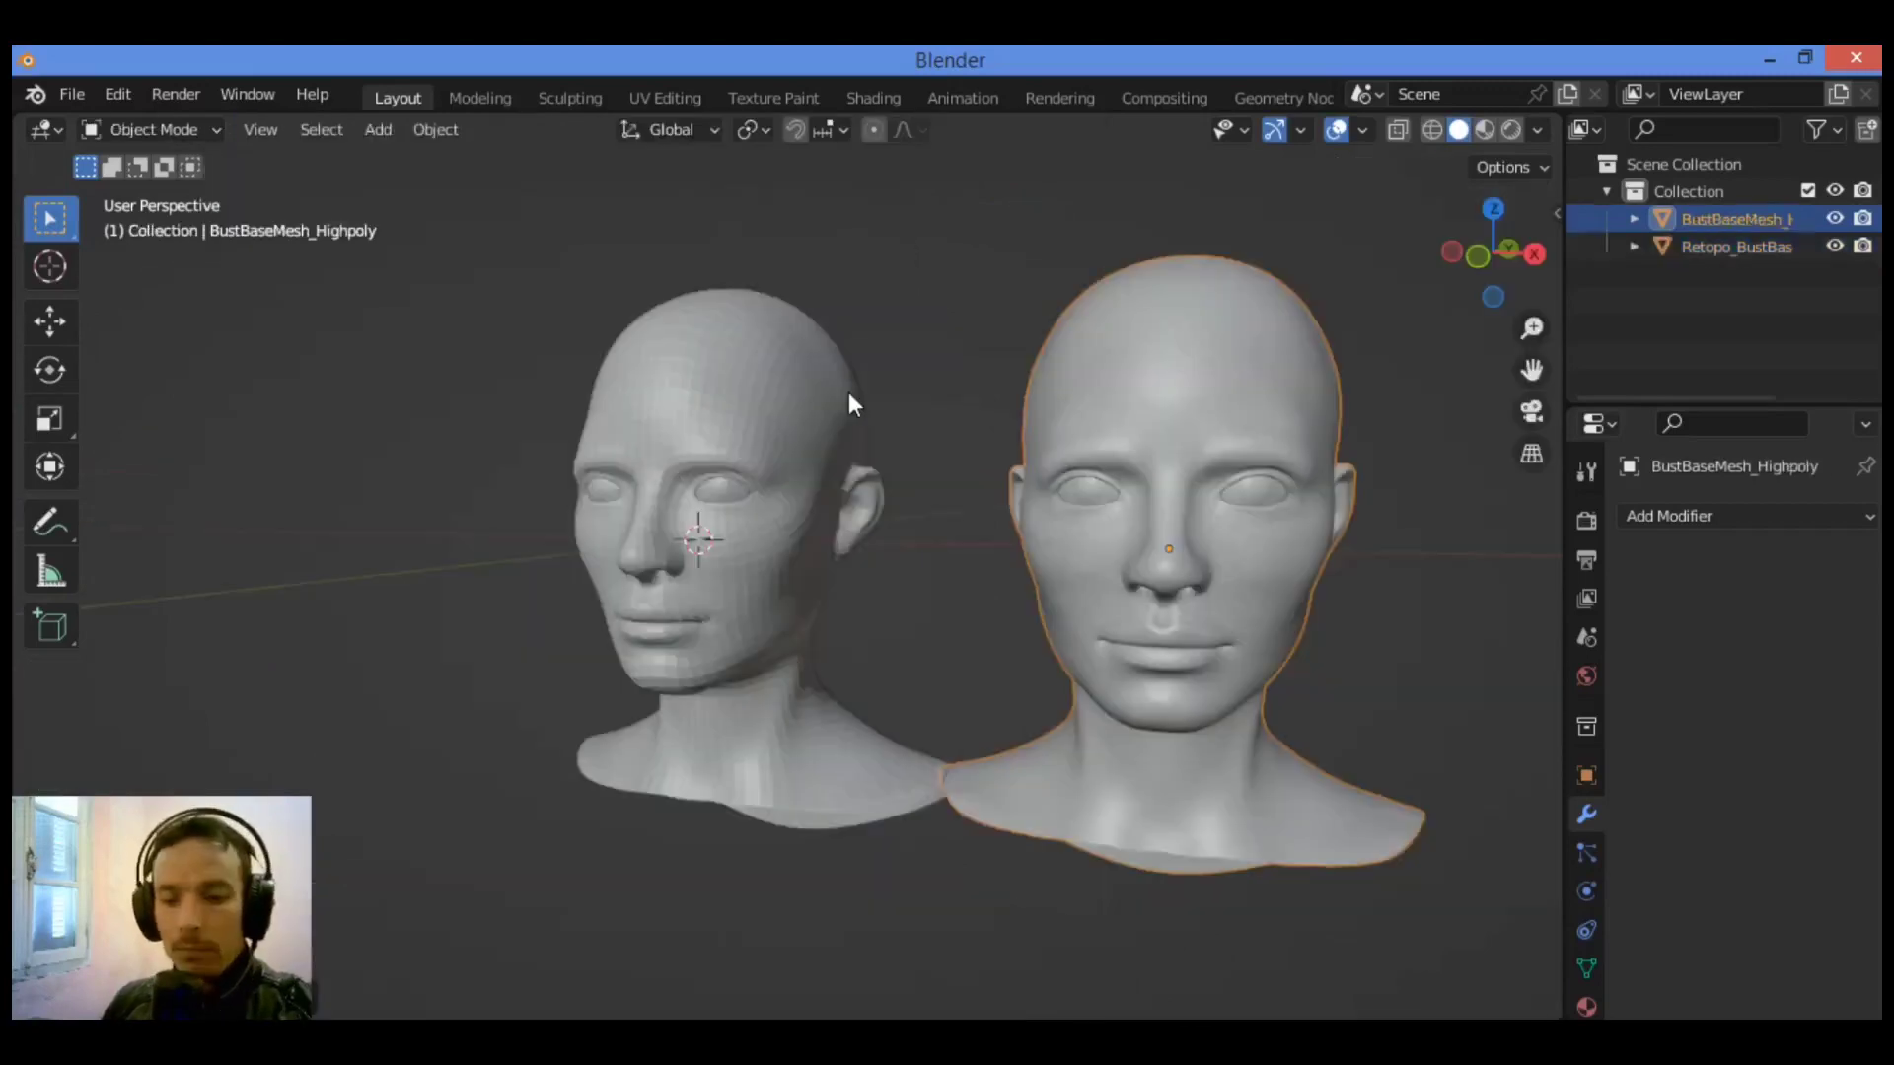
- Select each head in turn, then enter Edit Mode on Retopo_BustBaseMesh_Highpoly
{"action": "left_click", "coordinate": [753, 341]}
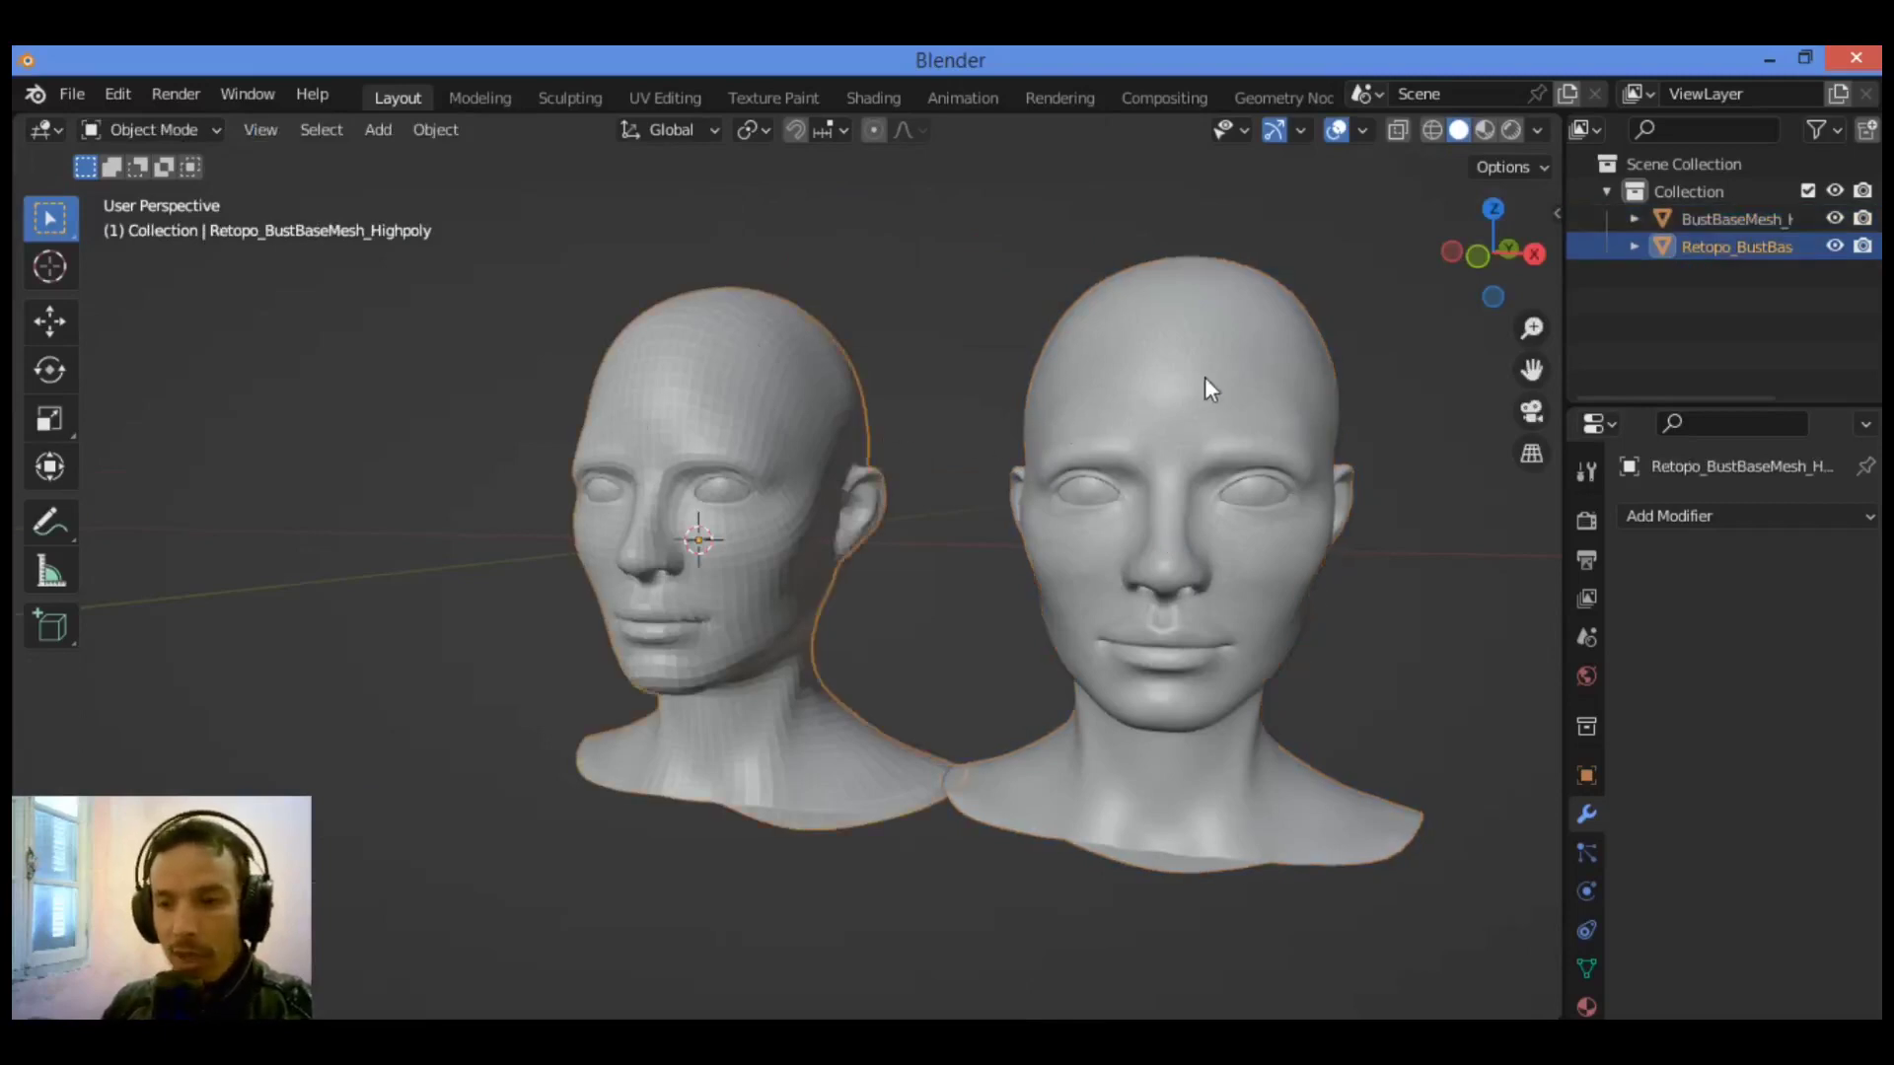
{"action": "left_click", "coordinate": [1242, 391]}
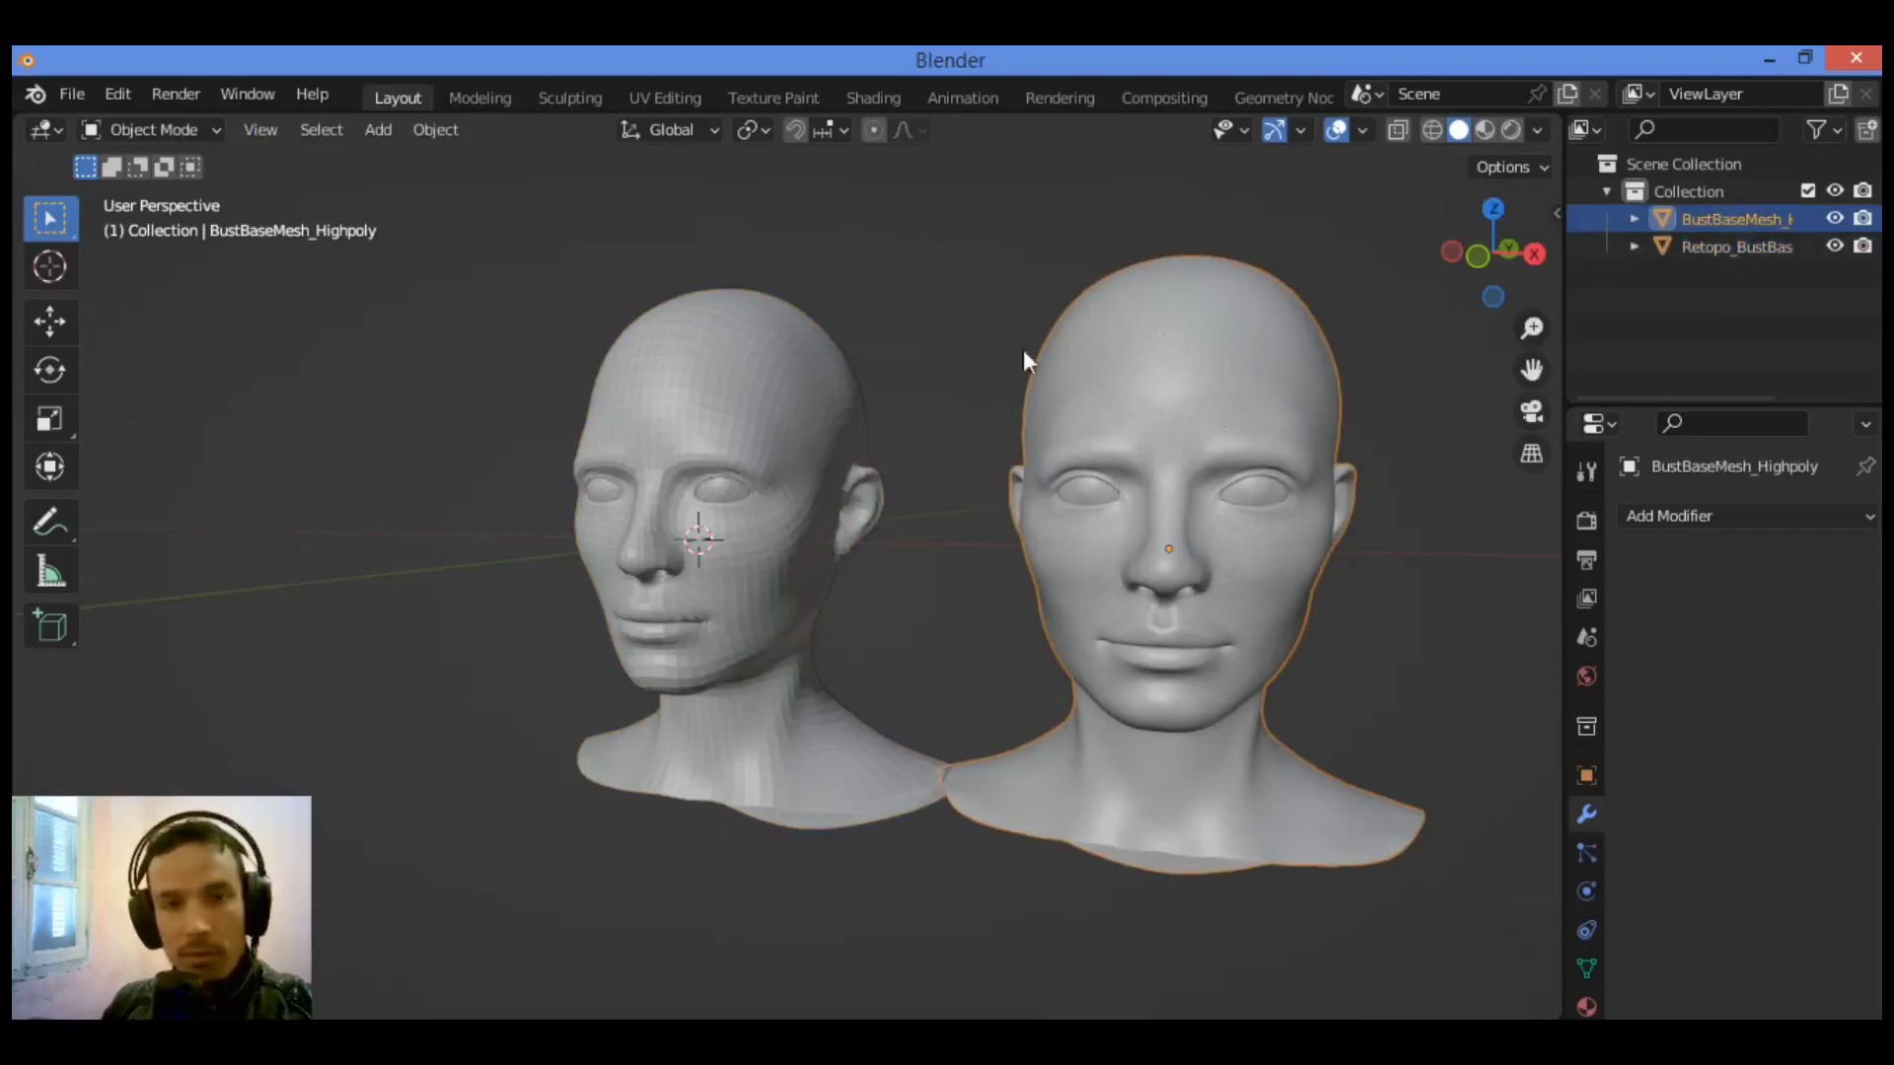
{"action": "left_click", "coordinate": [762, 409]}
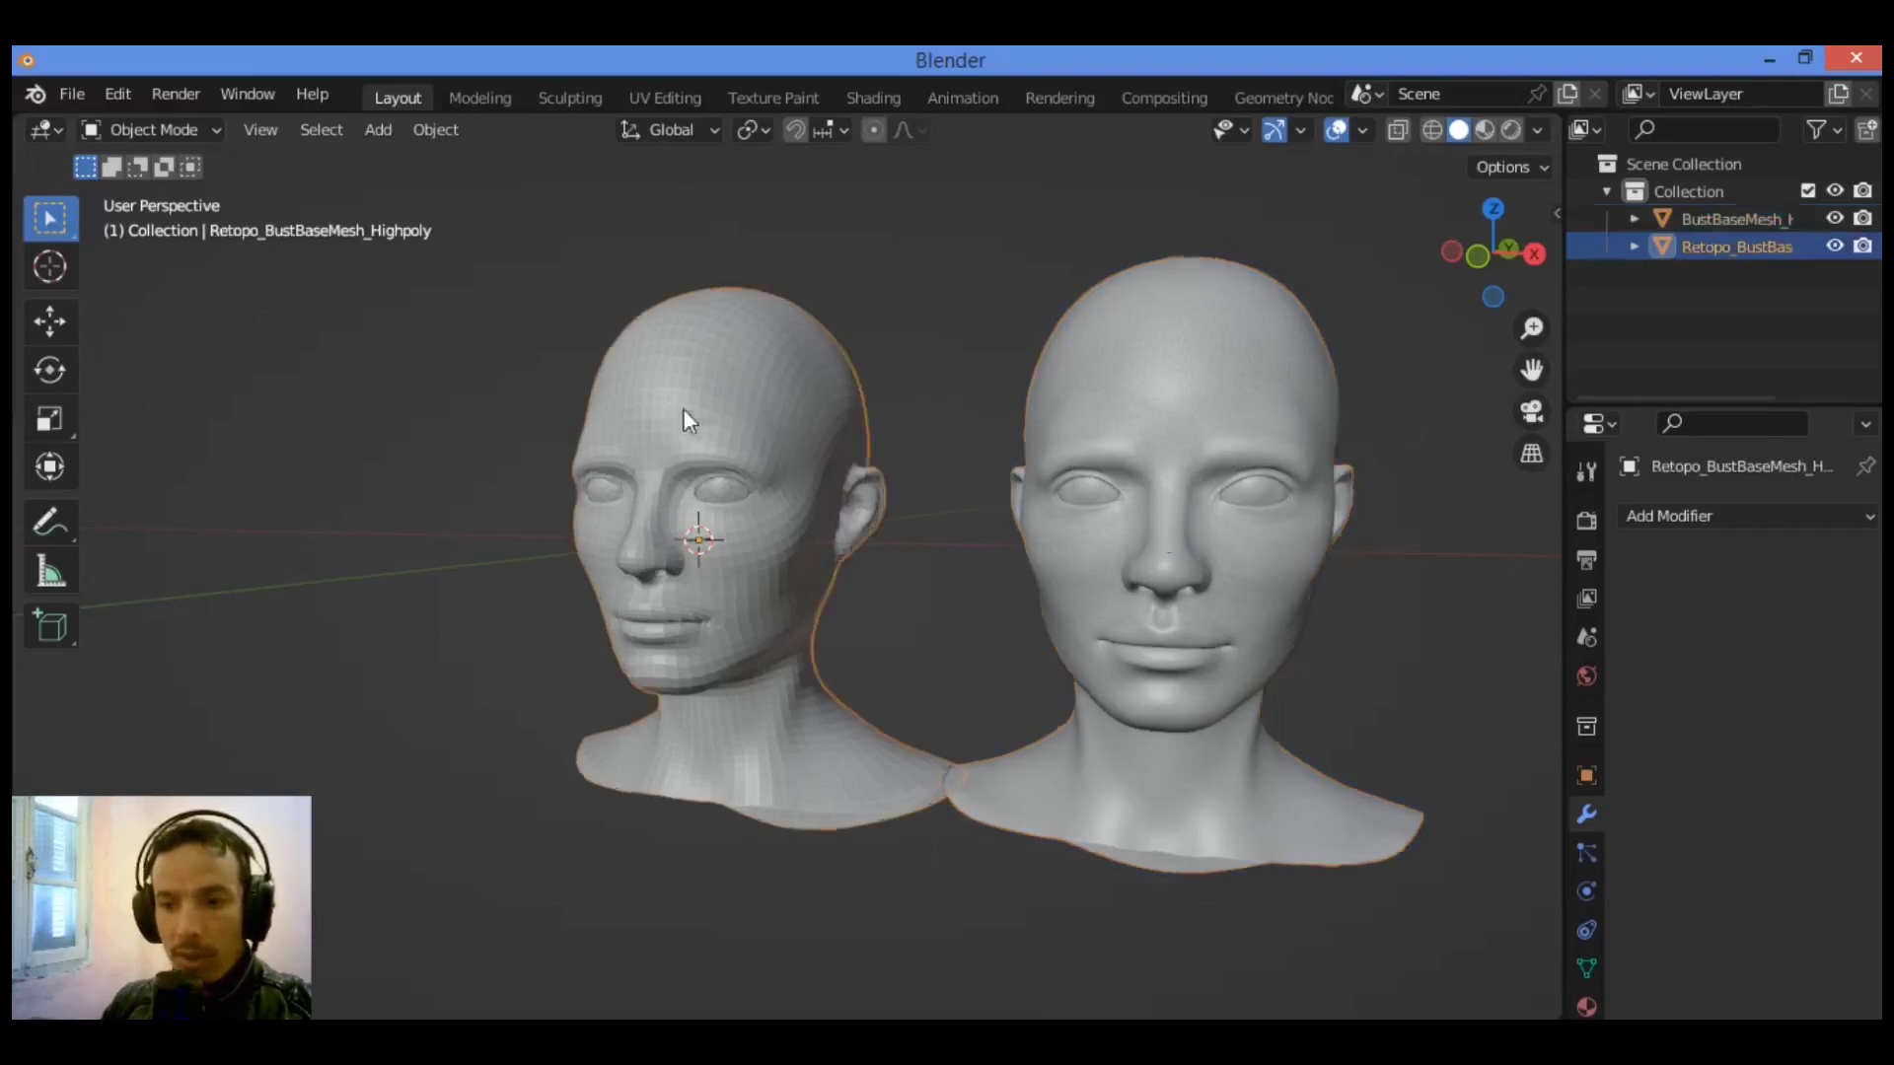
{"action": "scroll", "coordinate": [730, 404], "scroll_direction": "up", "scroll_amount": 2}
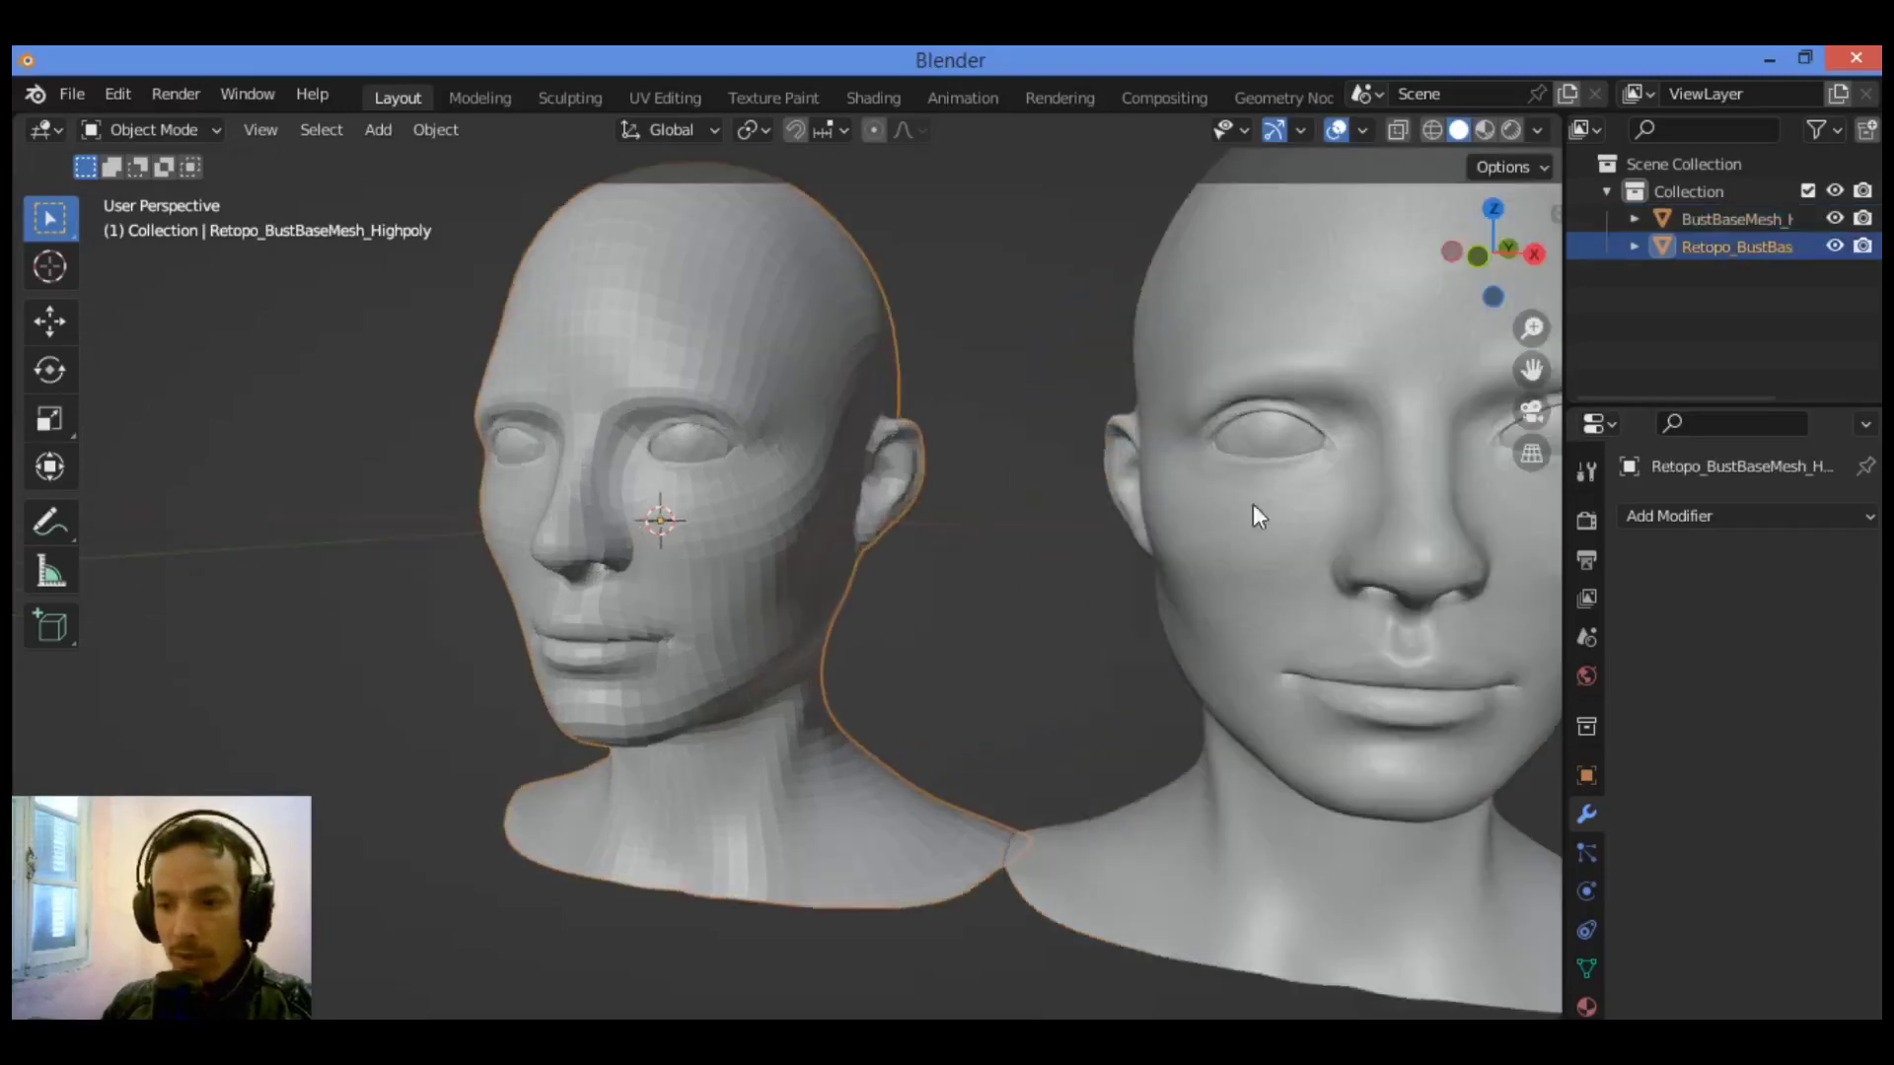
{"action": "middle_click_drag", "start_coordinate": [1420, 314], "coordinate": [717, 444]}
{"action": "key", "text": "Tab"}
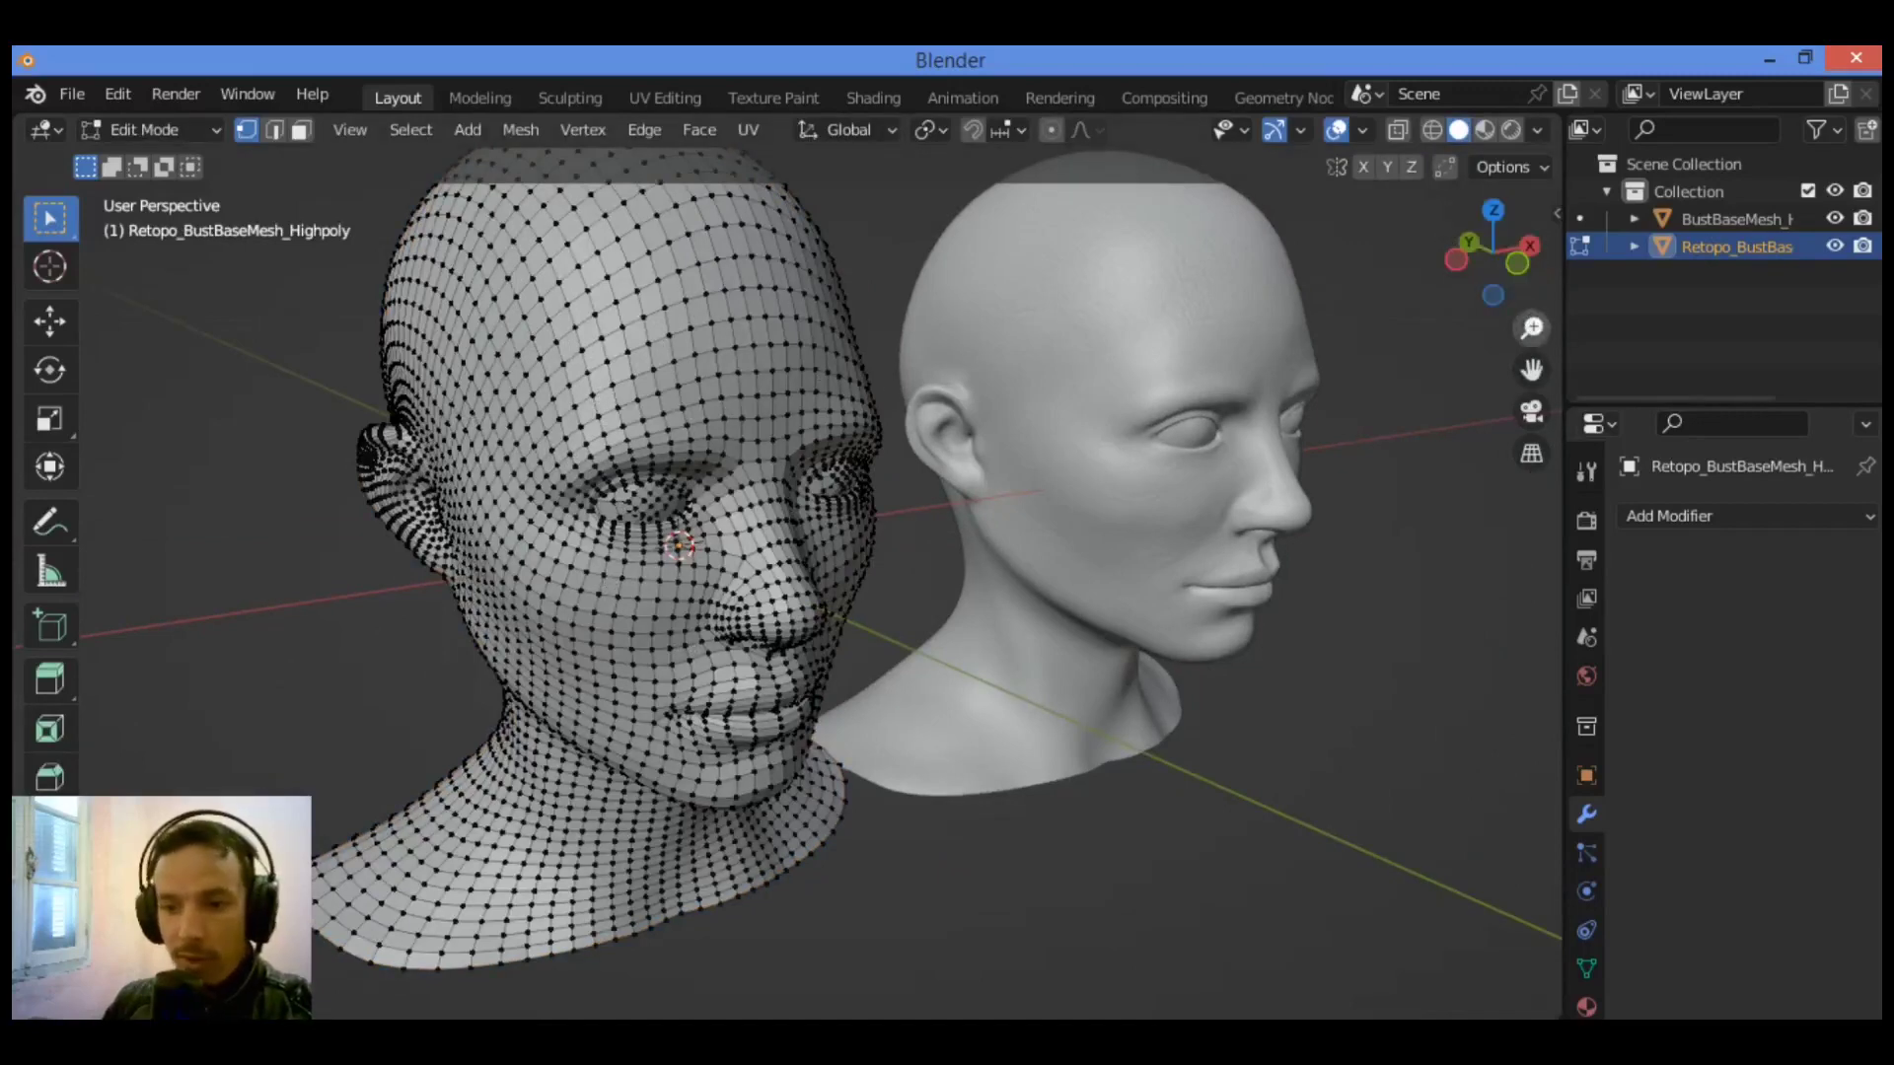
{"action": "left_click_drag", "start_coordinate": [1531, 327], "coordinate": [1532, 296]}
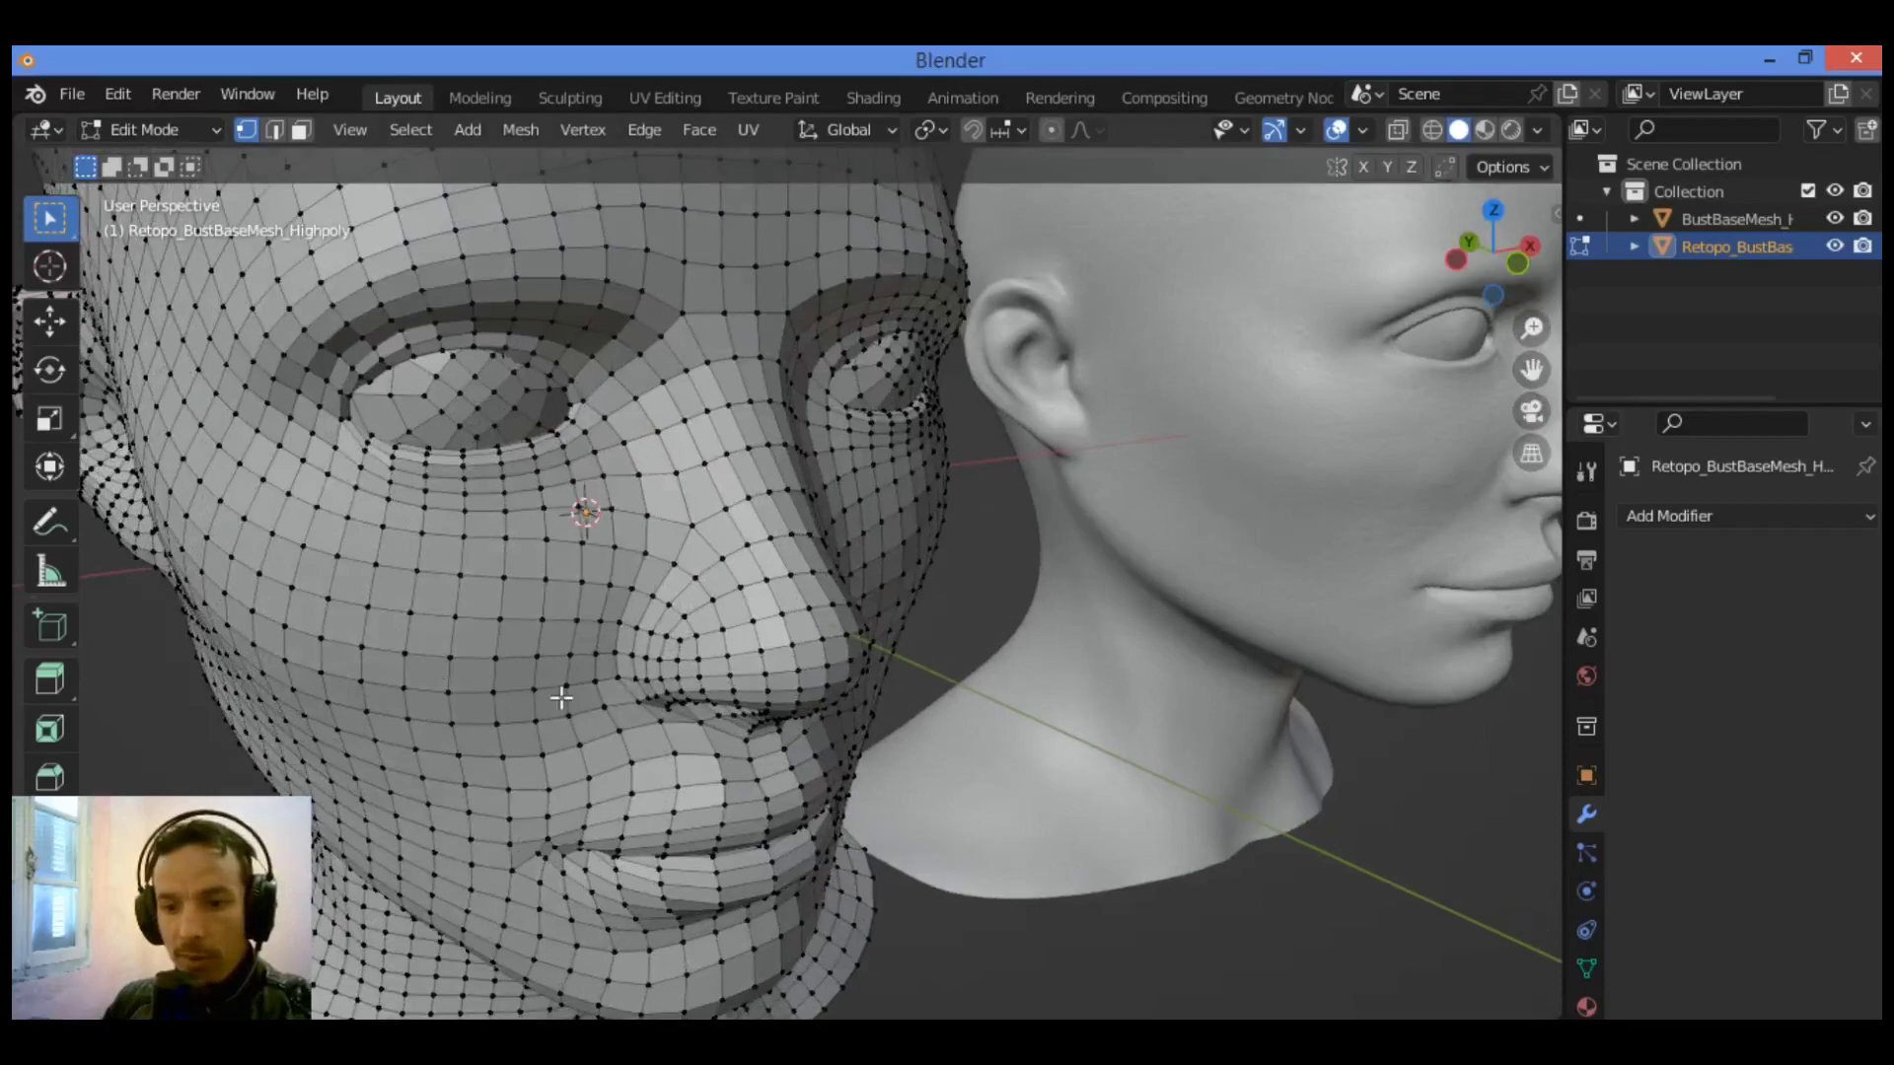
{"action": "middle_click_drag", "start_coordinate": [563, 698], "coordinate": [577, 681]}
{"action": "scroll", "coordinate": [1003, 452], "scroll_direction": "down", "scroll_amount": 3}
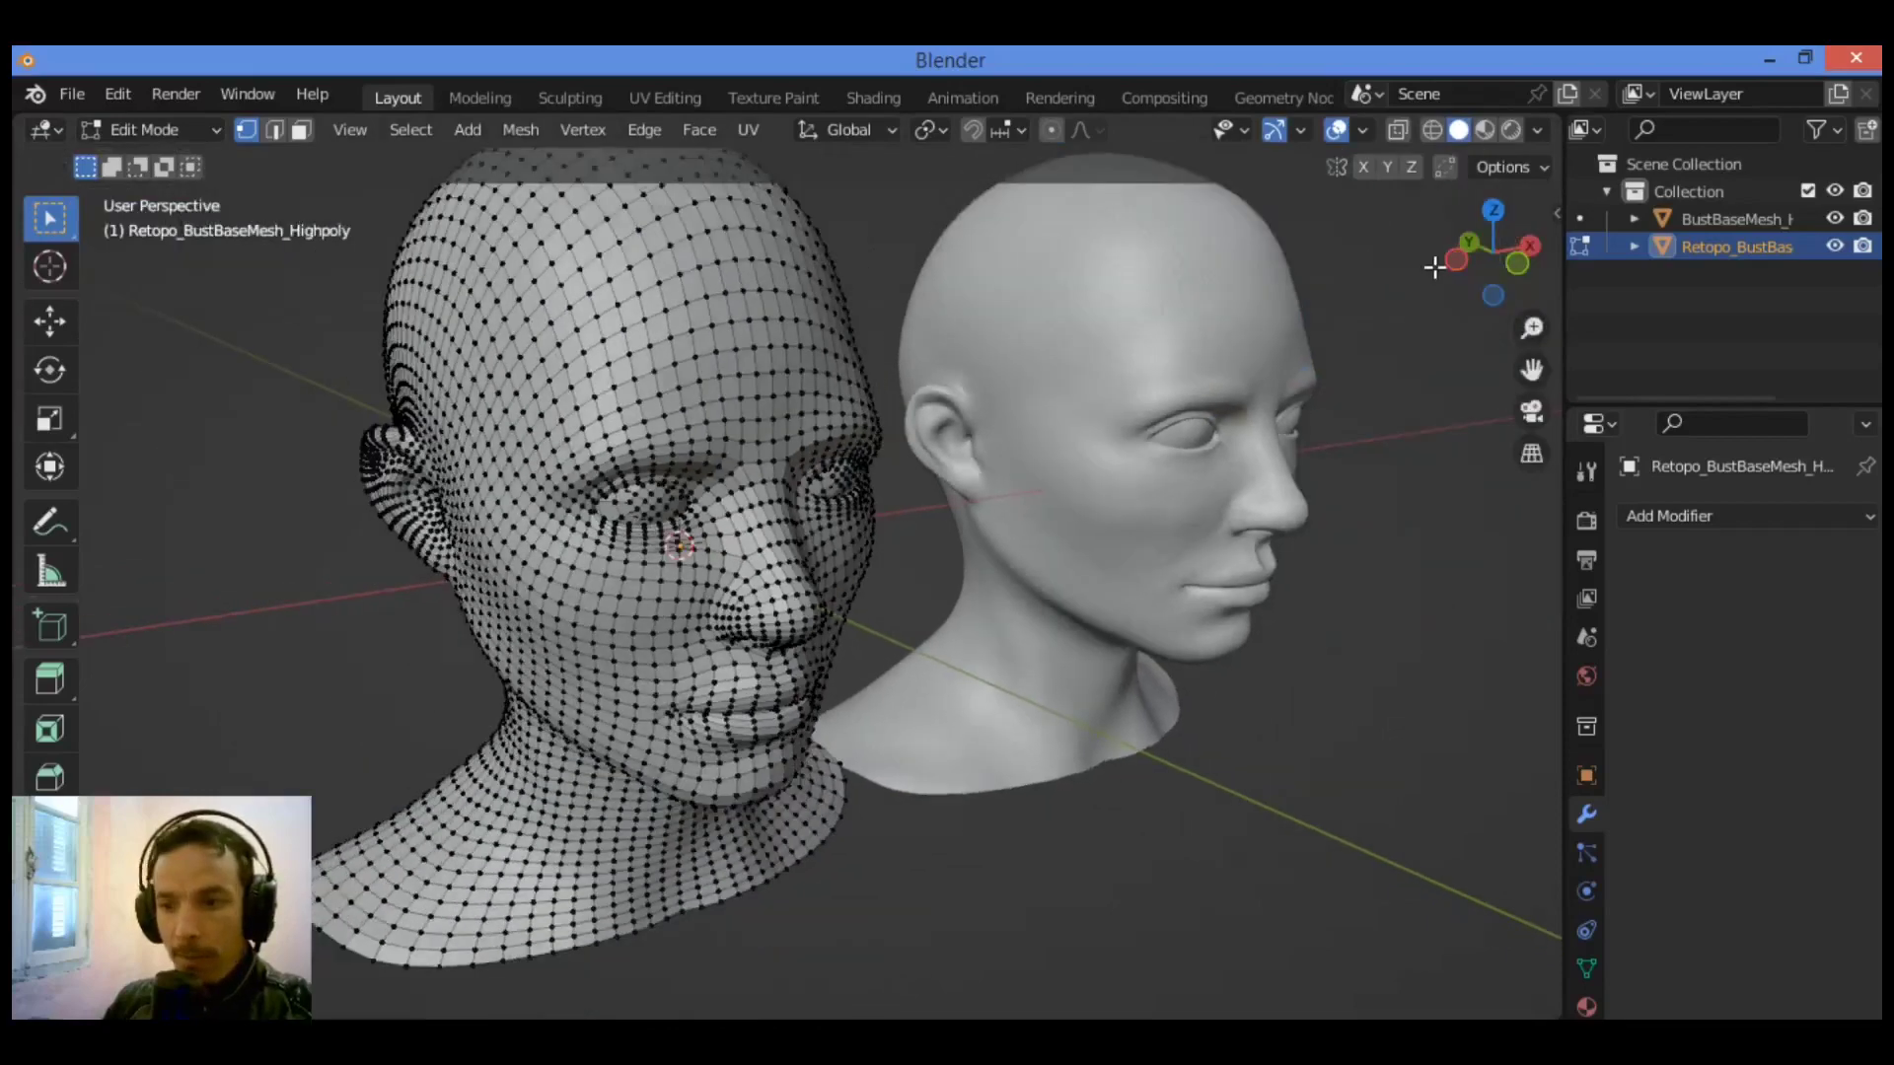
{"action": "left_click_drag", "start_coordinate": [1492, 252], "coordinate": [917, 525]}
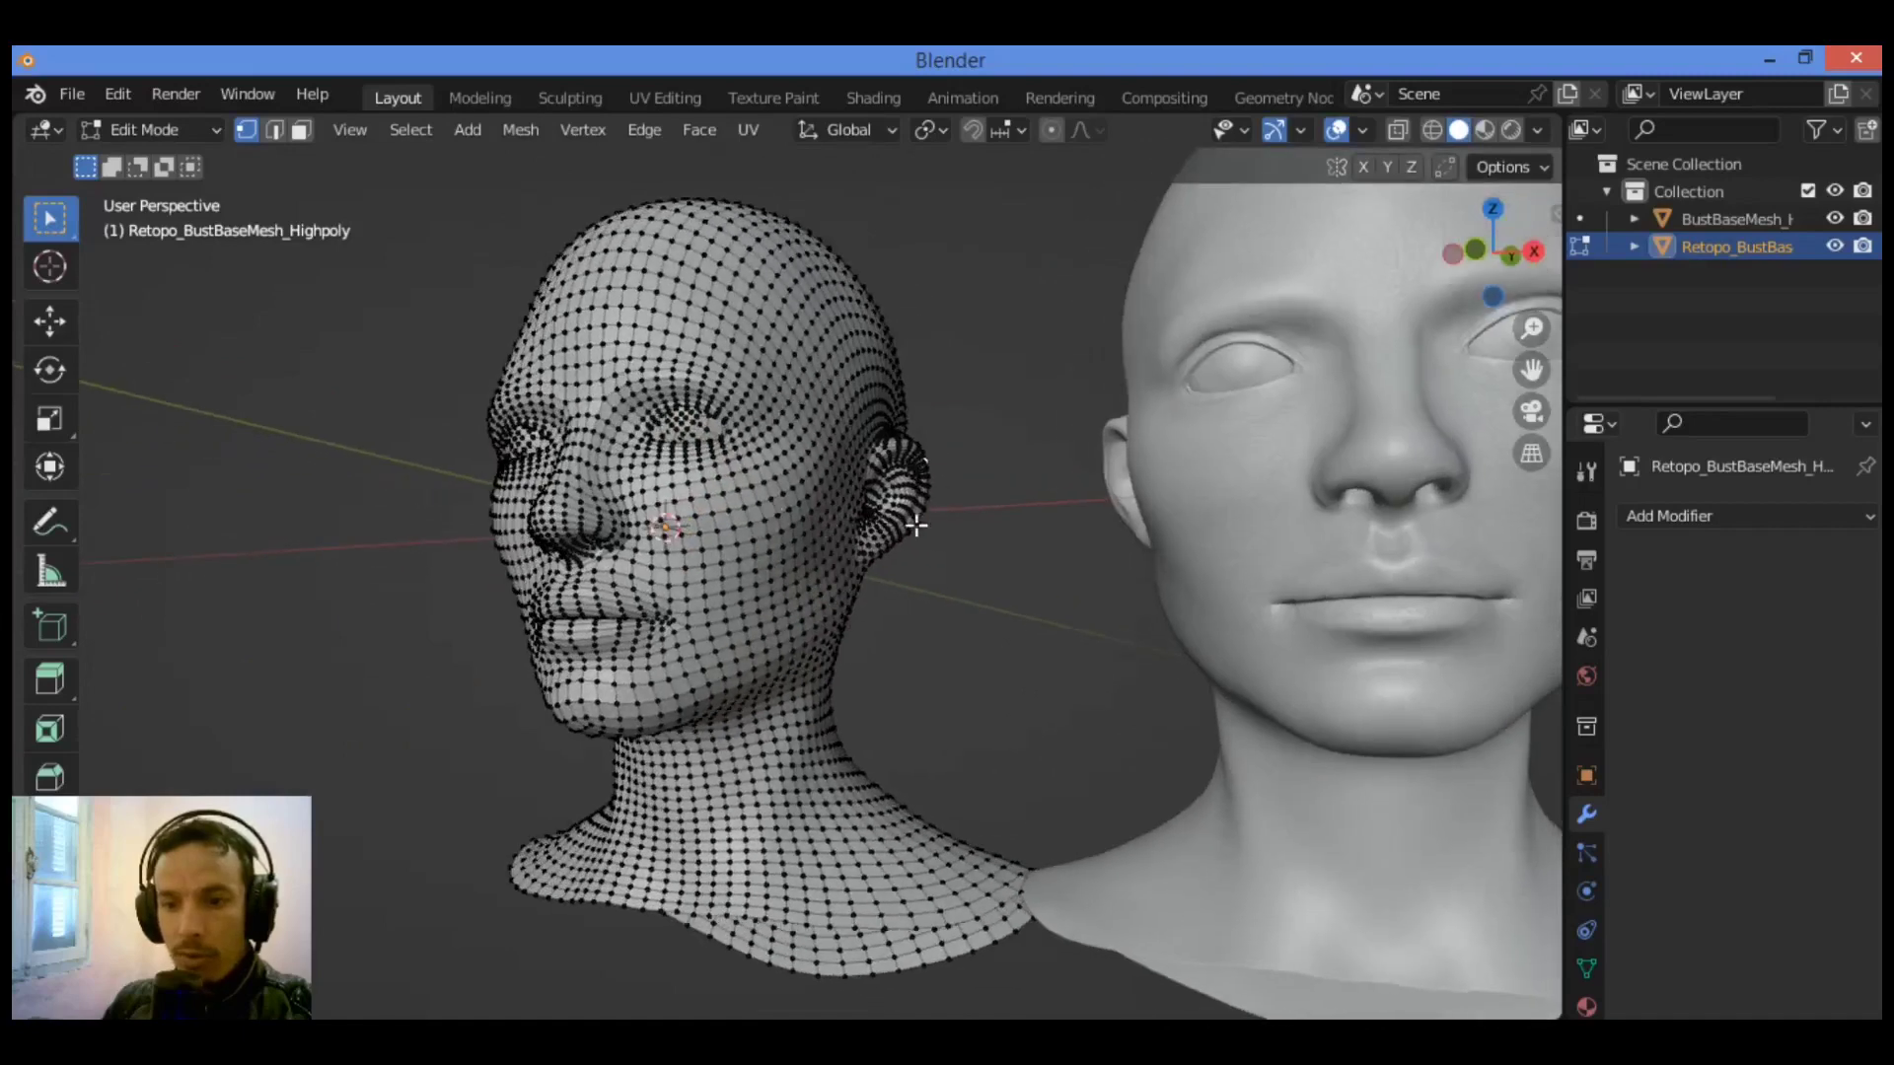
{"action": "scroll", "coordinate": [946, 534], "scroll_direction": "up", "scroll_amount": 2}
{"action": "scroll", "coordinate": [883, 482], "scroll_direction": "up", "scroll_amount": 1}
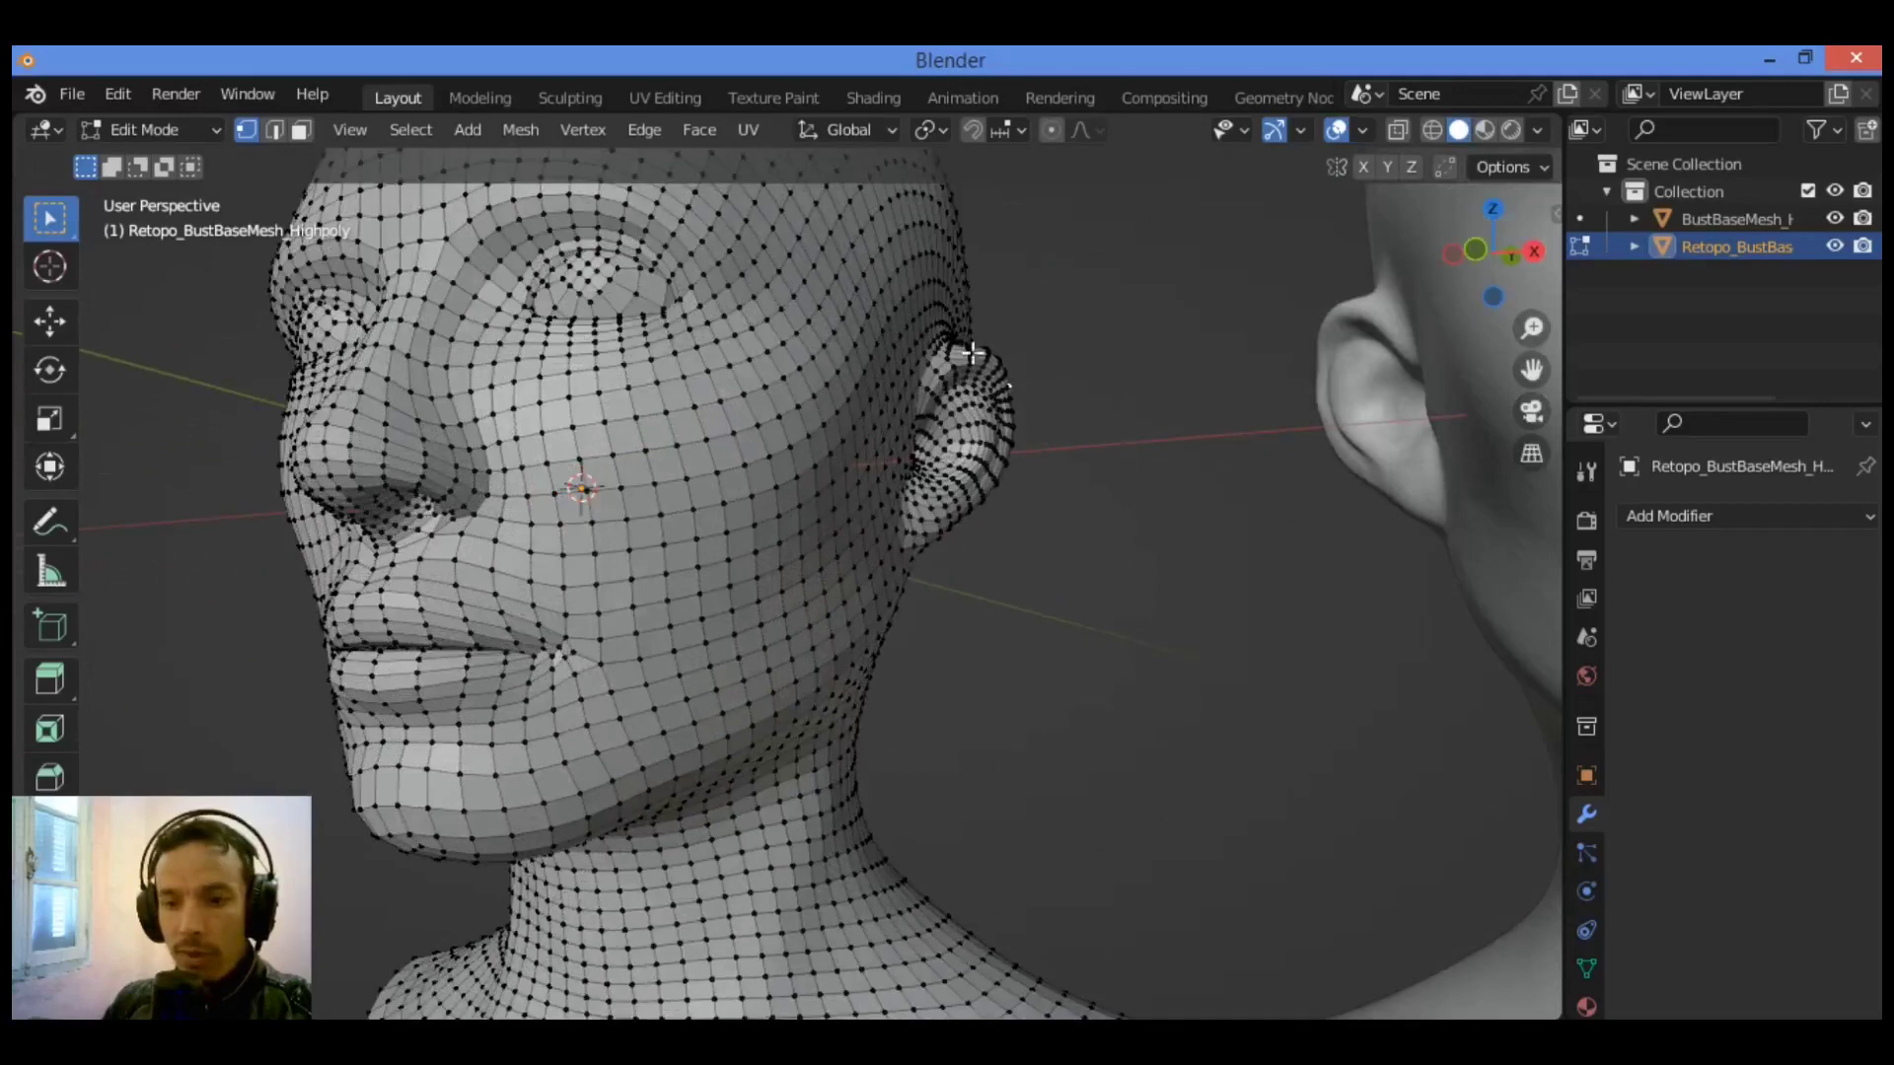
{"action": "left_click_drag", "start_coordinate": [1476, 251], "coordinate": [1311, 346]}
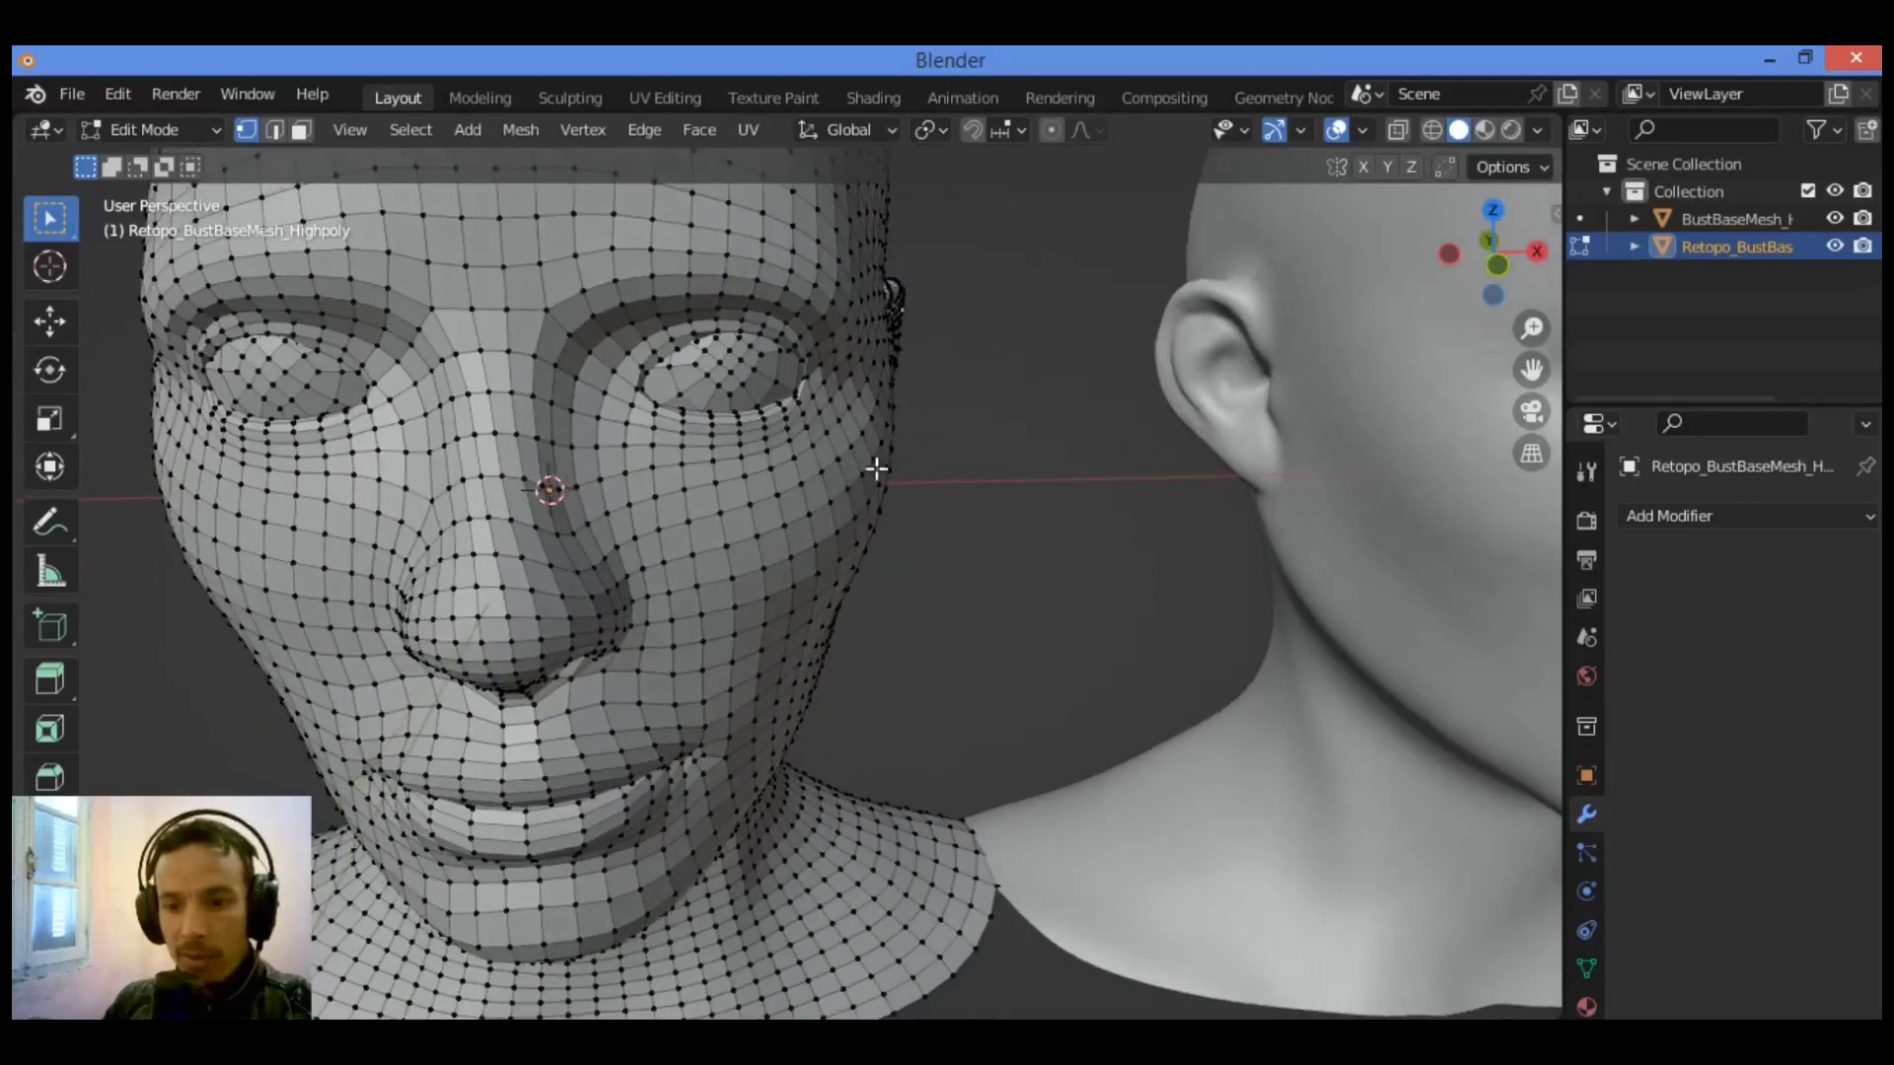
{"action": "left_click_drag", "start_coordinate": [1507, 250], "coordinate": [1297, 344]}
{"action": "scroll", "coordinate": [937, 426], "scroll_direction": "down", "scroll_amount": 2}
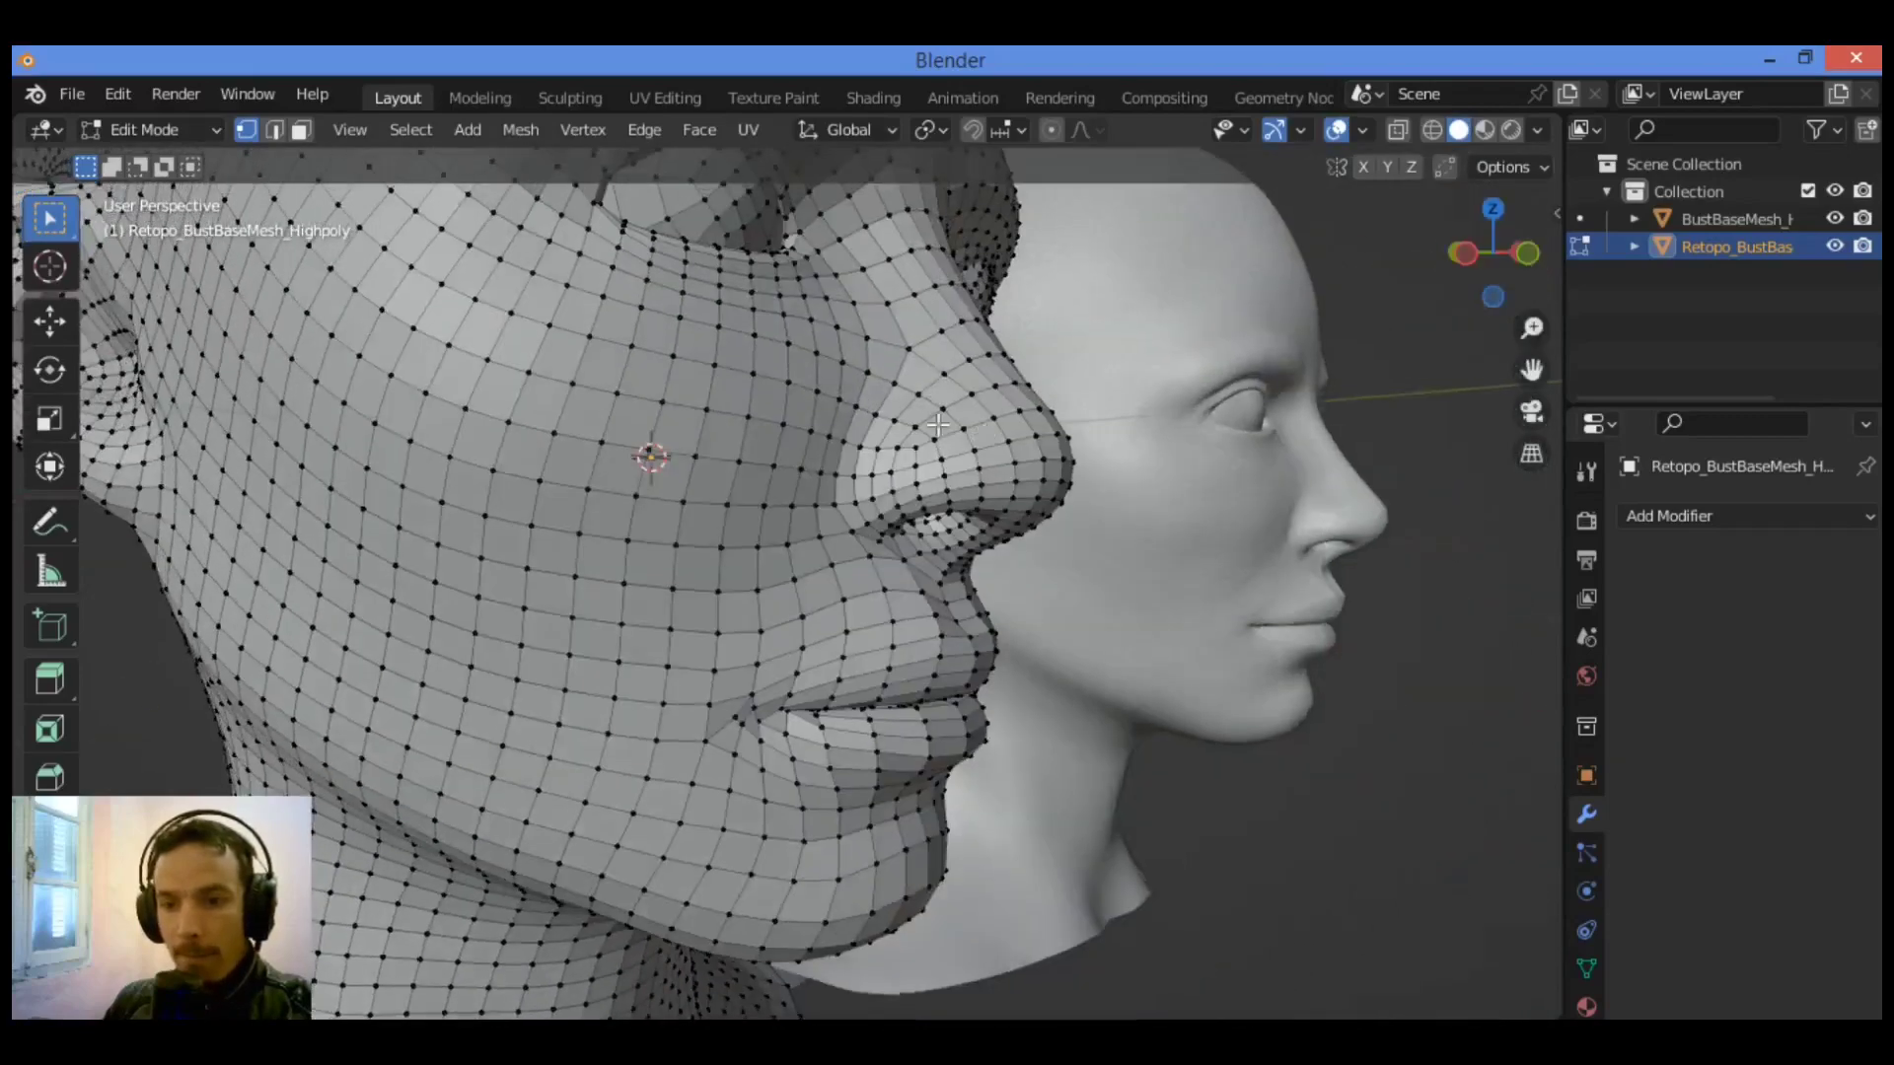
{"action": "scroll", "coordinate": [967, 468], "scroll_direction": "down", "scroll_amount": 3}
{"action": "scroll", "coordinate": [962, 466], "scroll_direction": "down", "scroll_amount": 2}
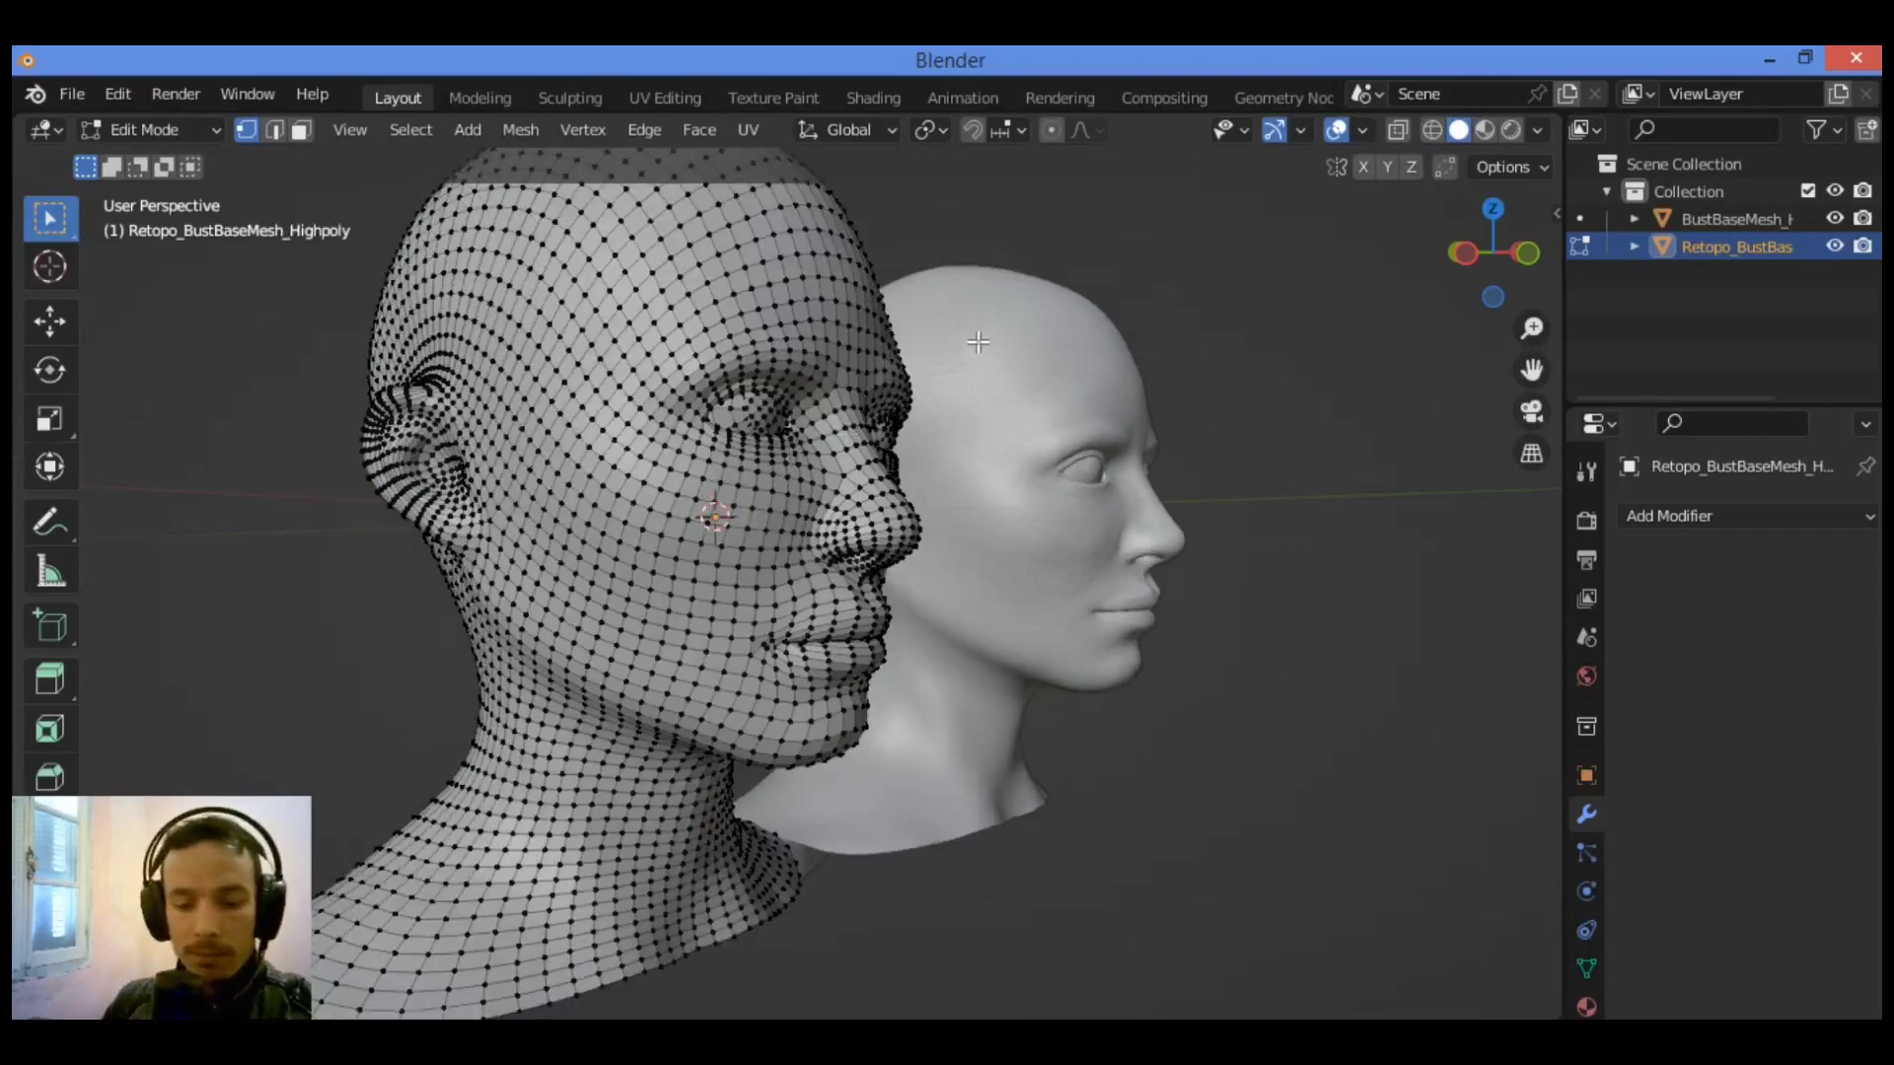
- Return to Object Mode and add a level 2 Subdivision Surface to the remeshed head
{"action": "key", "text": "Tab"}
{"action": "key", "text": "ctrl+2"}
{"action": "middle_click_drag", "start_coordinate": [978, 341], "coordinate": [954, 359]}
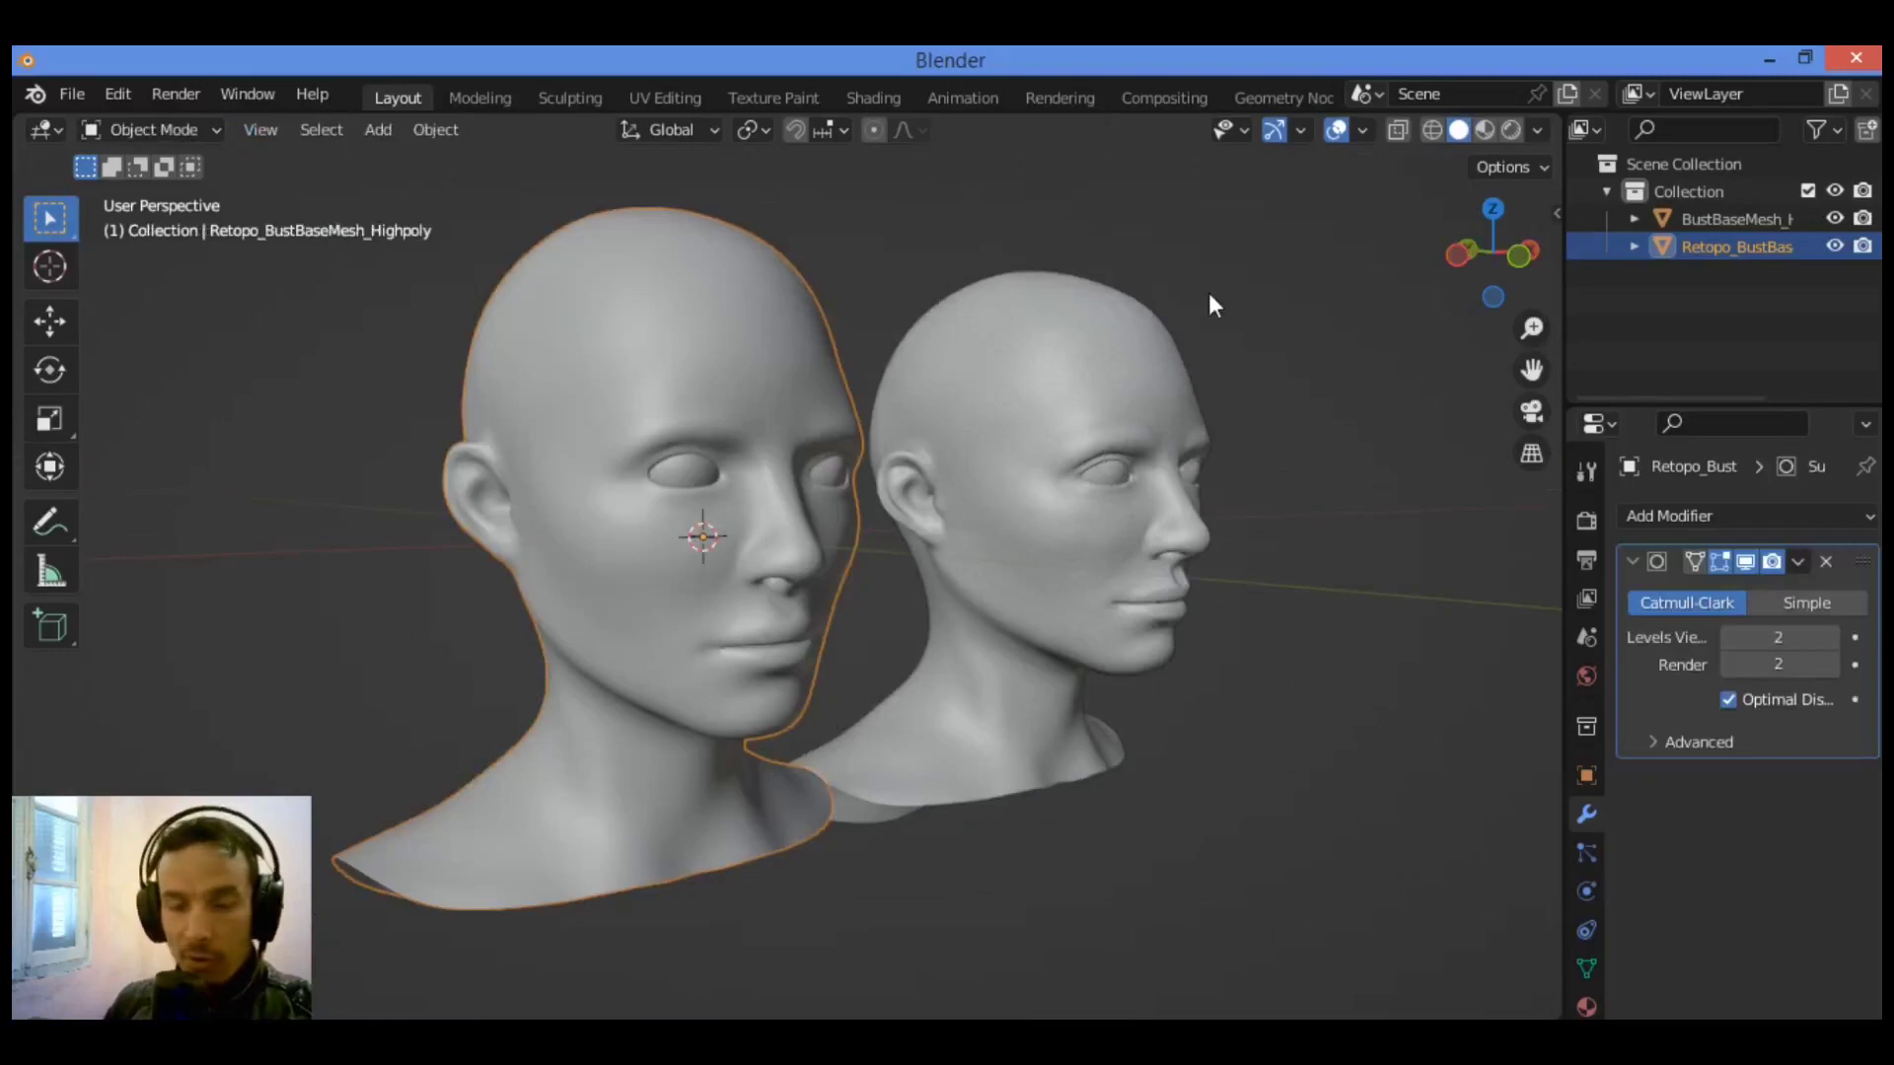
{"action": "scroll", "coordinate": [775, 683], "scroll_direction": "up", "scroll_amount": 3}
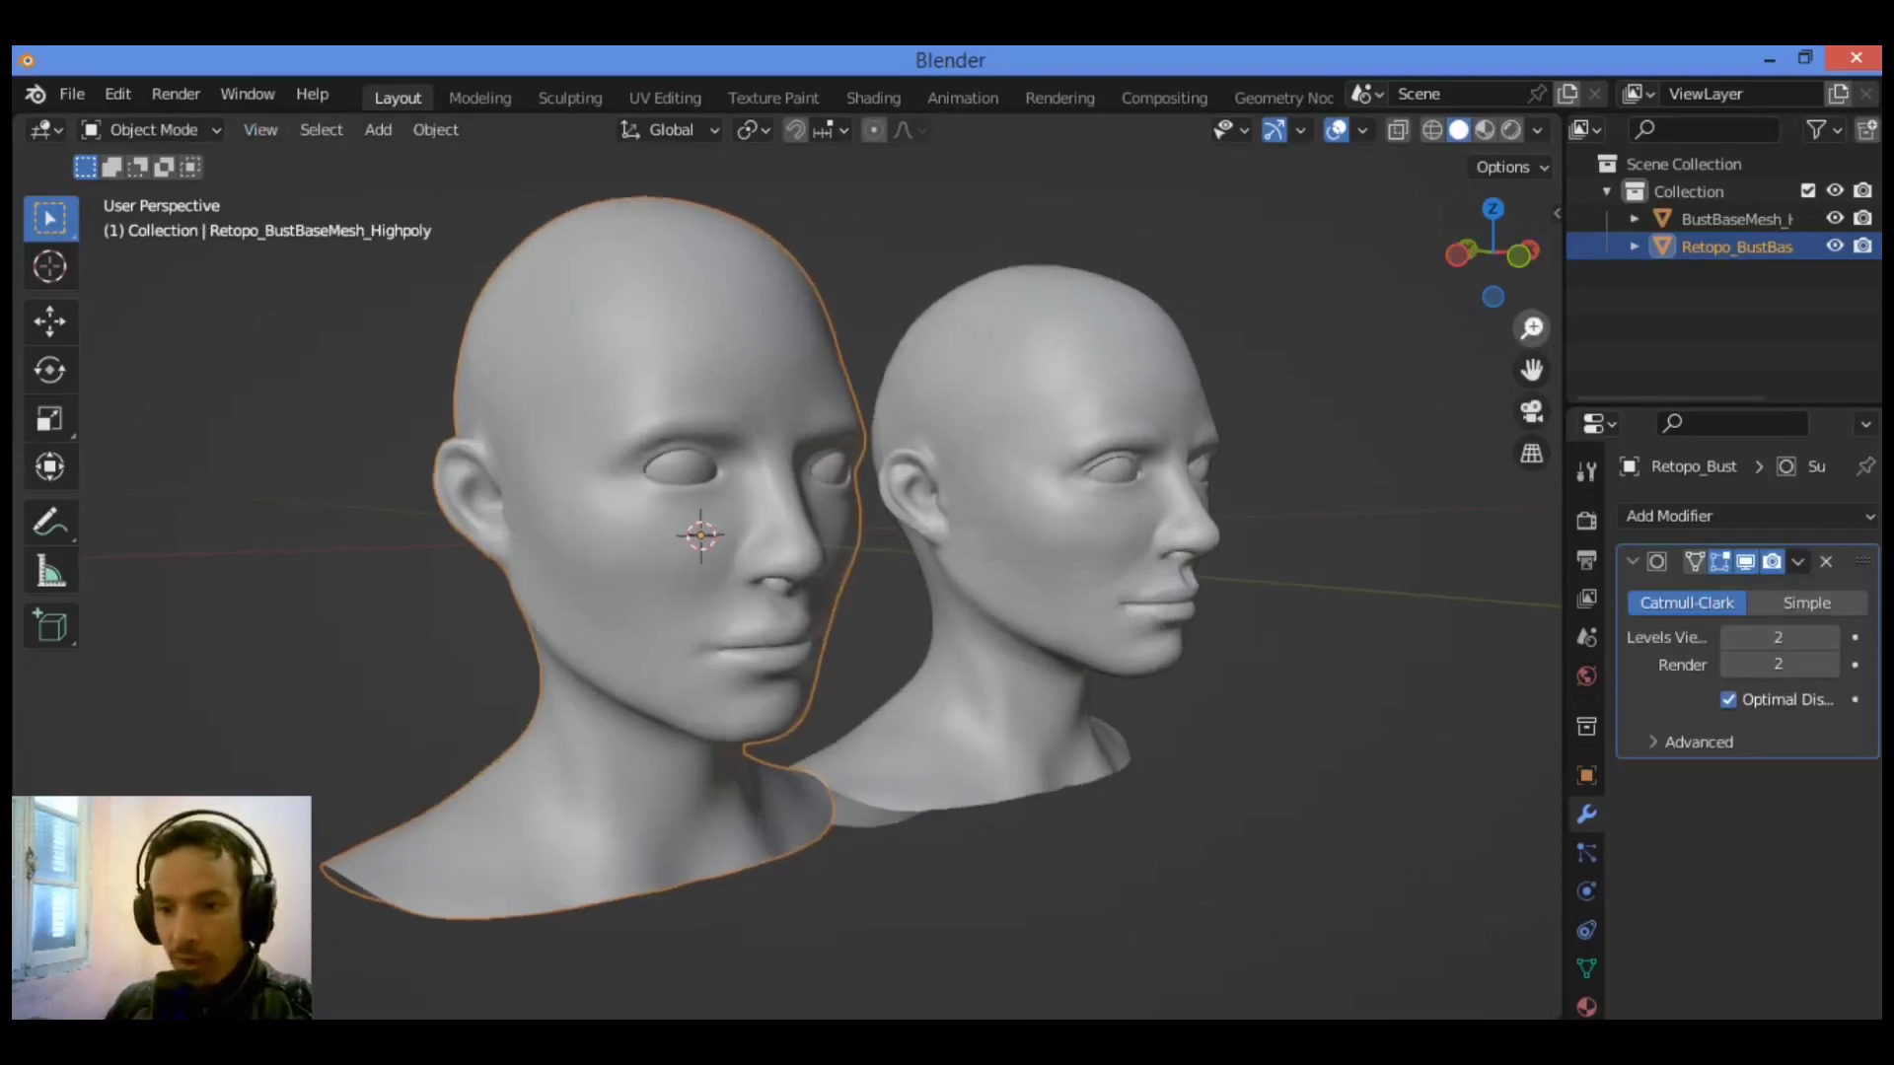